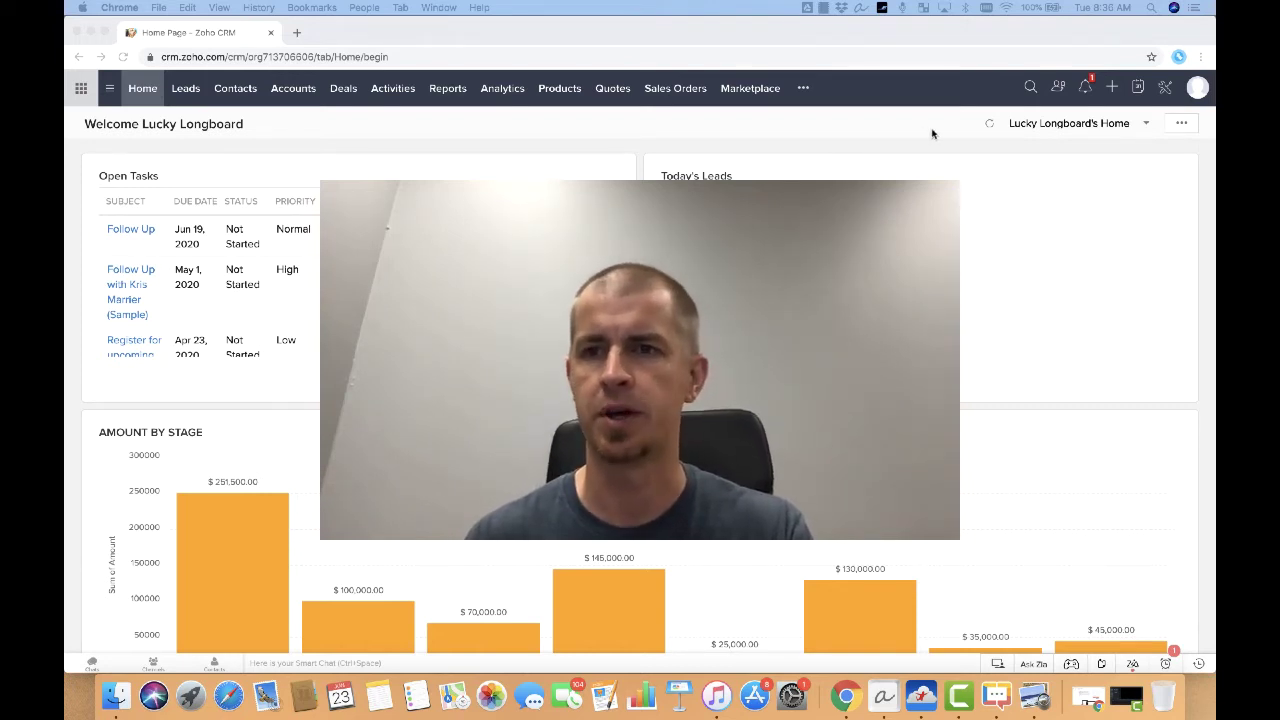
Open the email templates page in the CRM's customization setup.
{"action": "left_click", "coordinate": [1167, 92]}
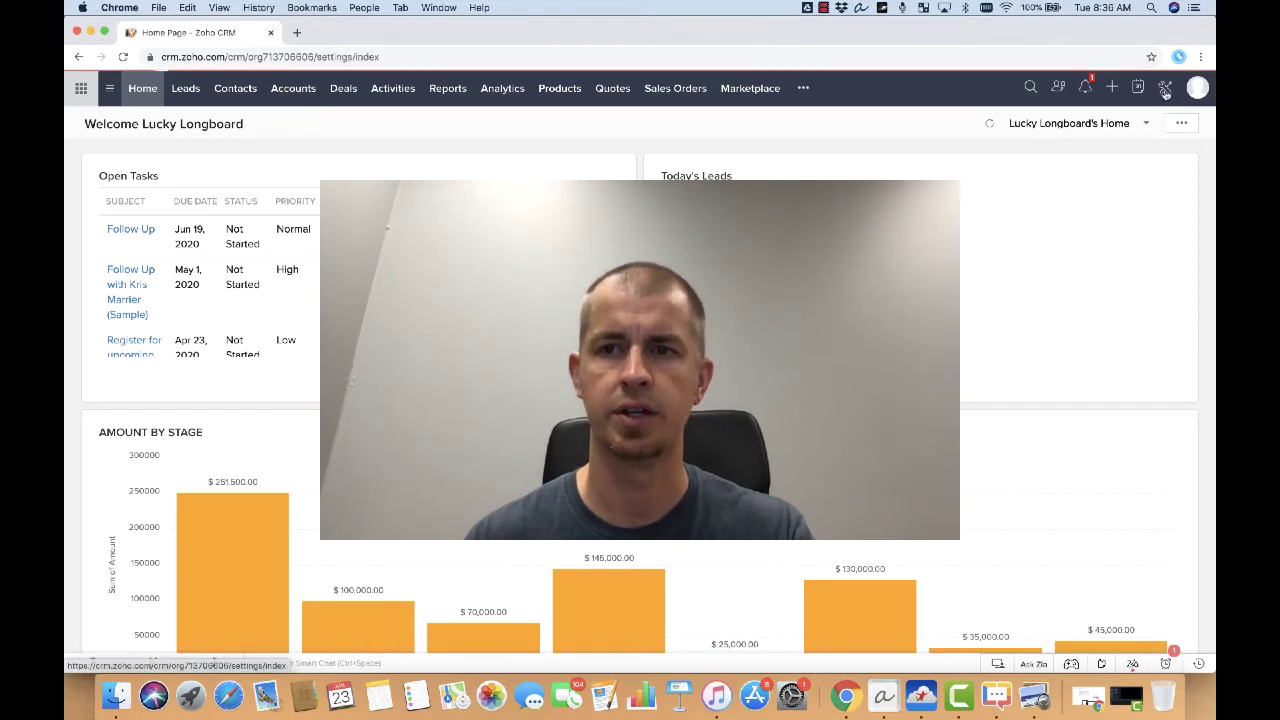
{"action": "left_click", "coordinate": [1165, 92]}
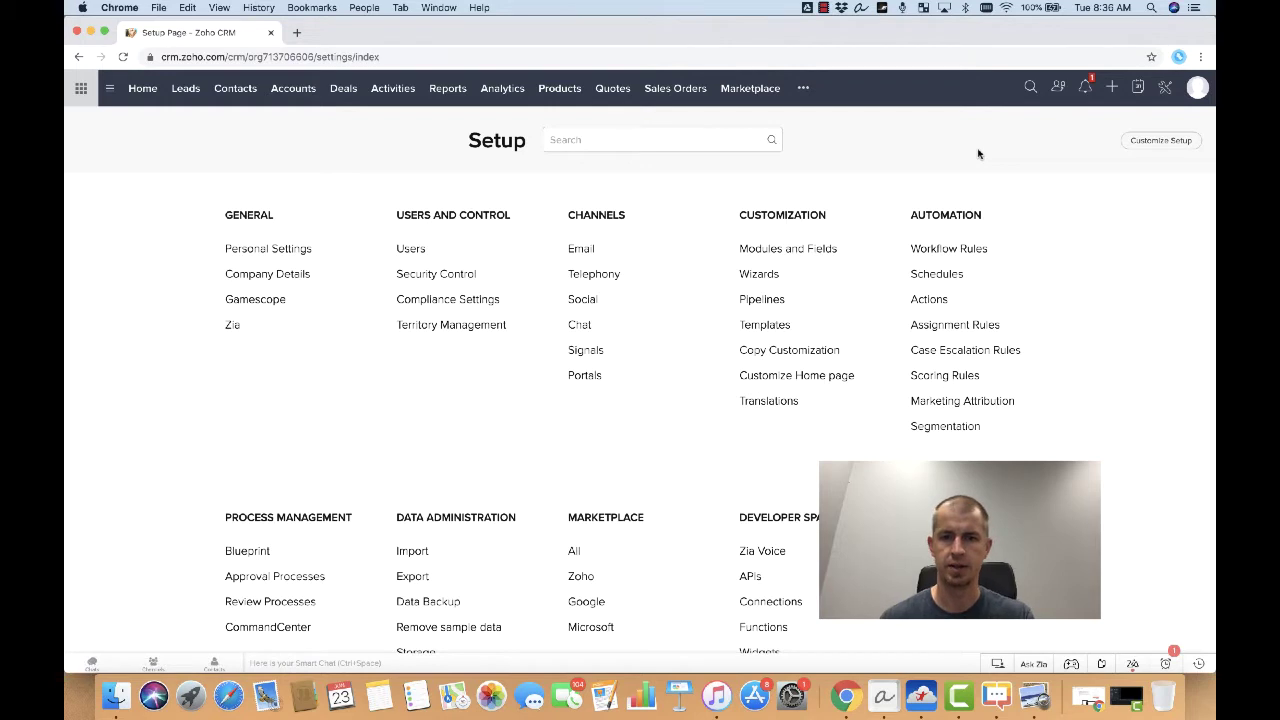
{"action": "left_click", "coordinate": [769, 325]}
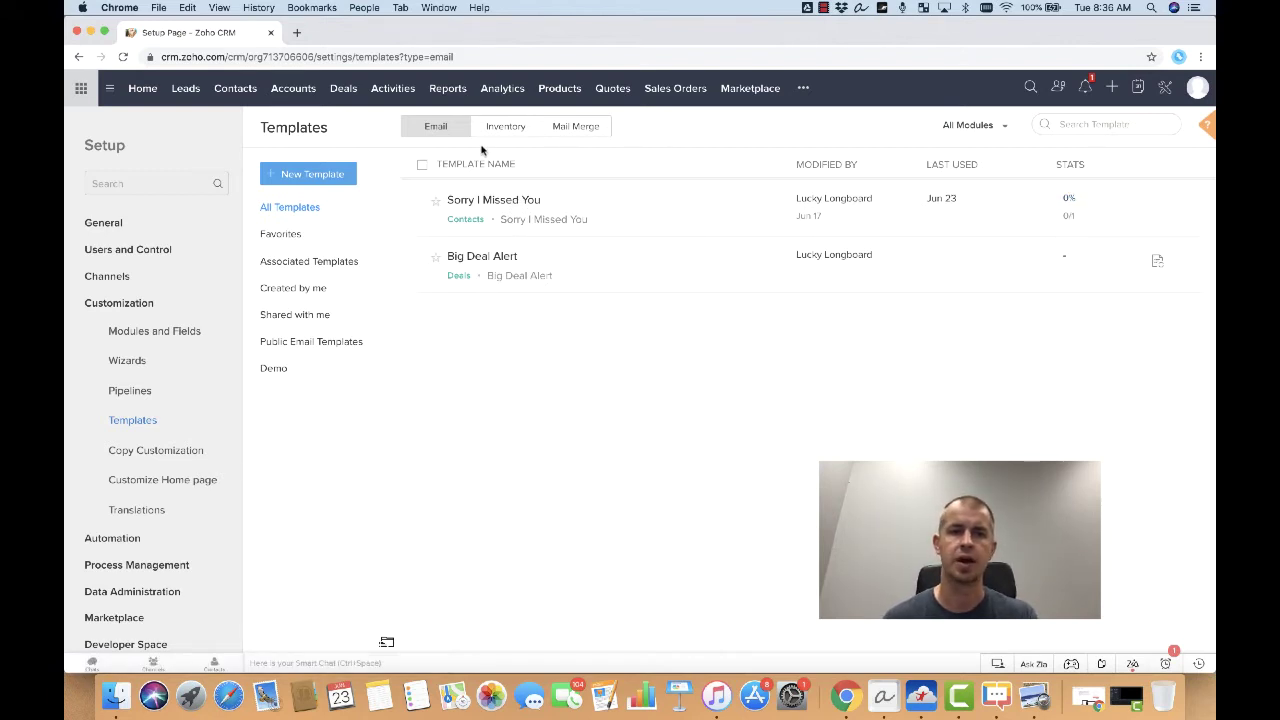
Create a new email template for the Contacts module and continue to the template gallery.
{"action": "left_click", "coordinate": [347, 176]}
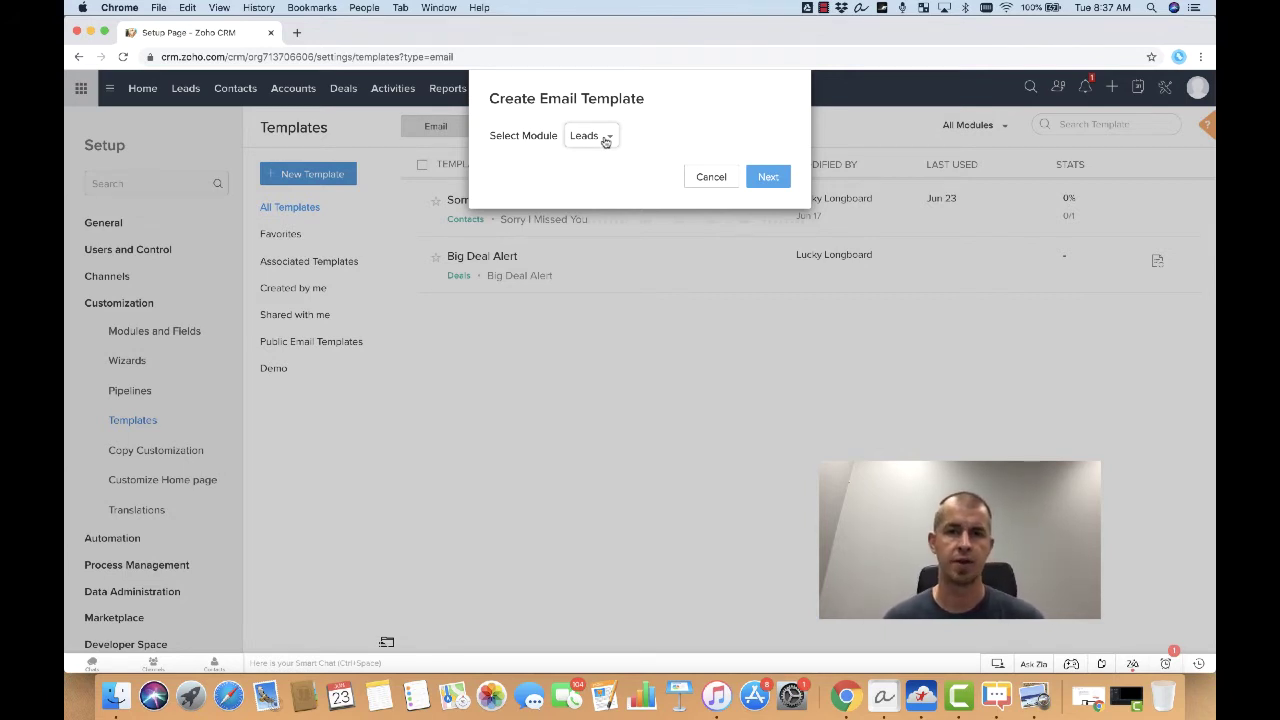
{"action": "left_click", "coordinate": [605, 142]}
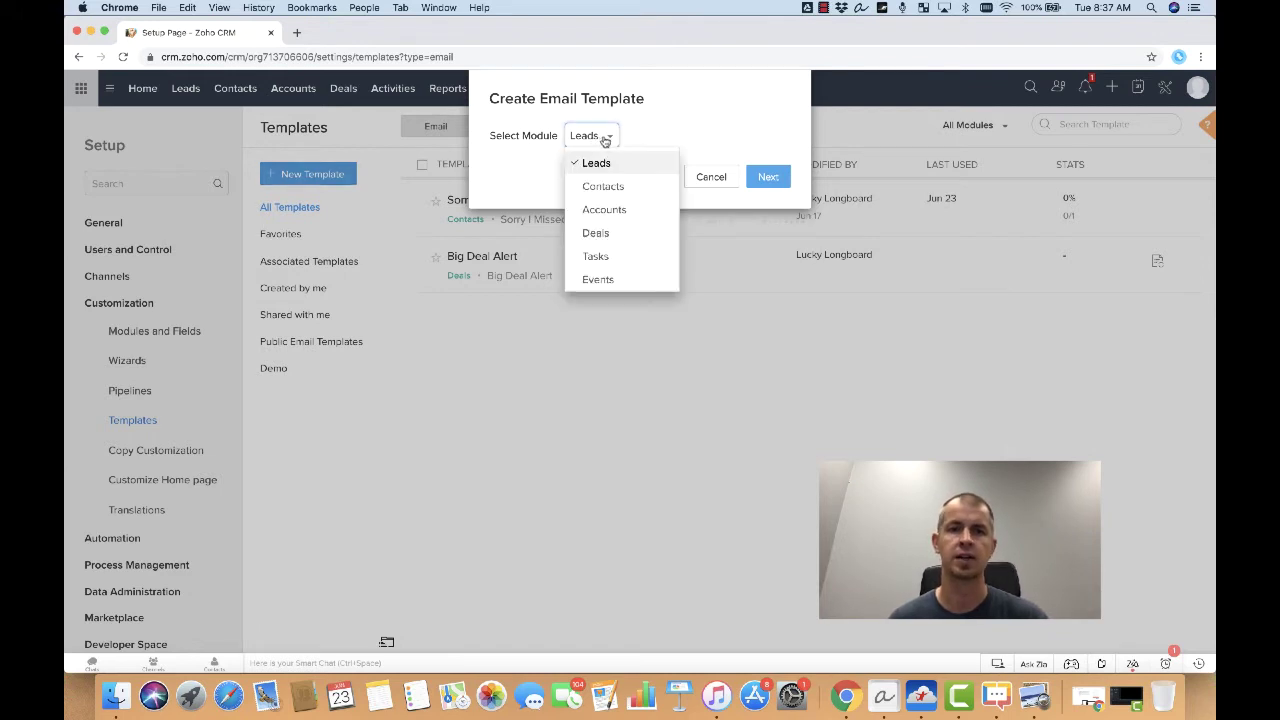
{"action": "left_click", "coordinate": [635, 189]}
{"action": "left_click", "coordinate": [767, 178]}
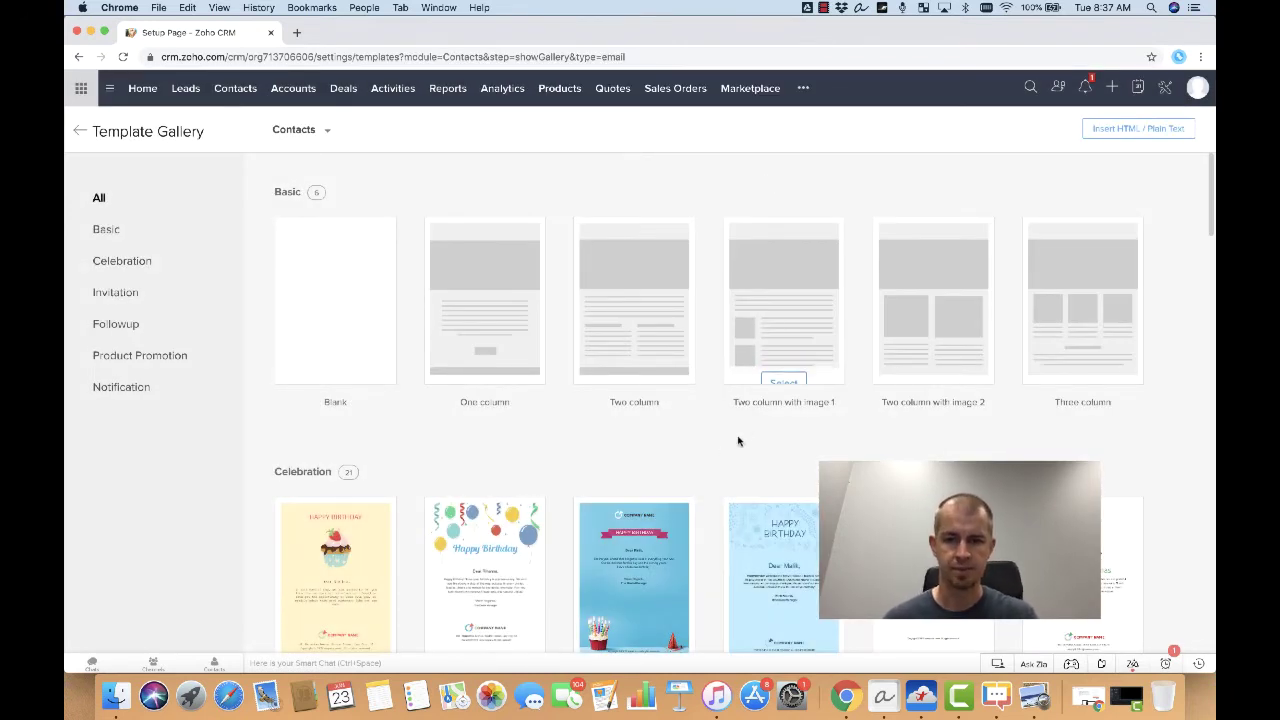
Examine the ready-made layouts in the template gallery, from the basic ones to the celebration and invitation designs.
{"action": "scroll", "coordinate": [712, 462], "scroll_direction": "down", "scroll_amount": 1}
{"action": "scroll", "coordinate": [712, 462], "scroll_direction": "down", "scroll_amount": 5}
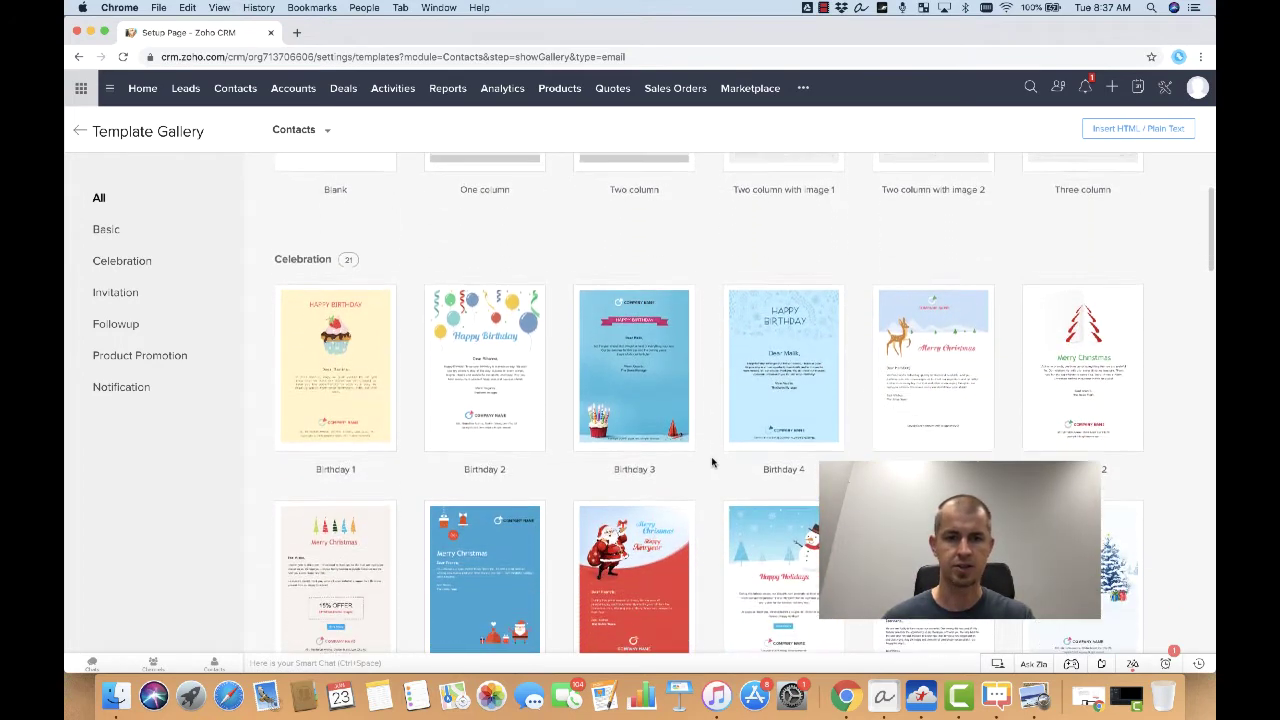
{"action": "scroll", "coordinate": [712, 462], "scroll_direction": "down", "scroll_amount": 5}
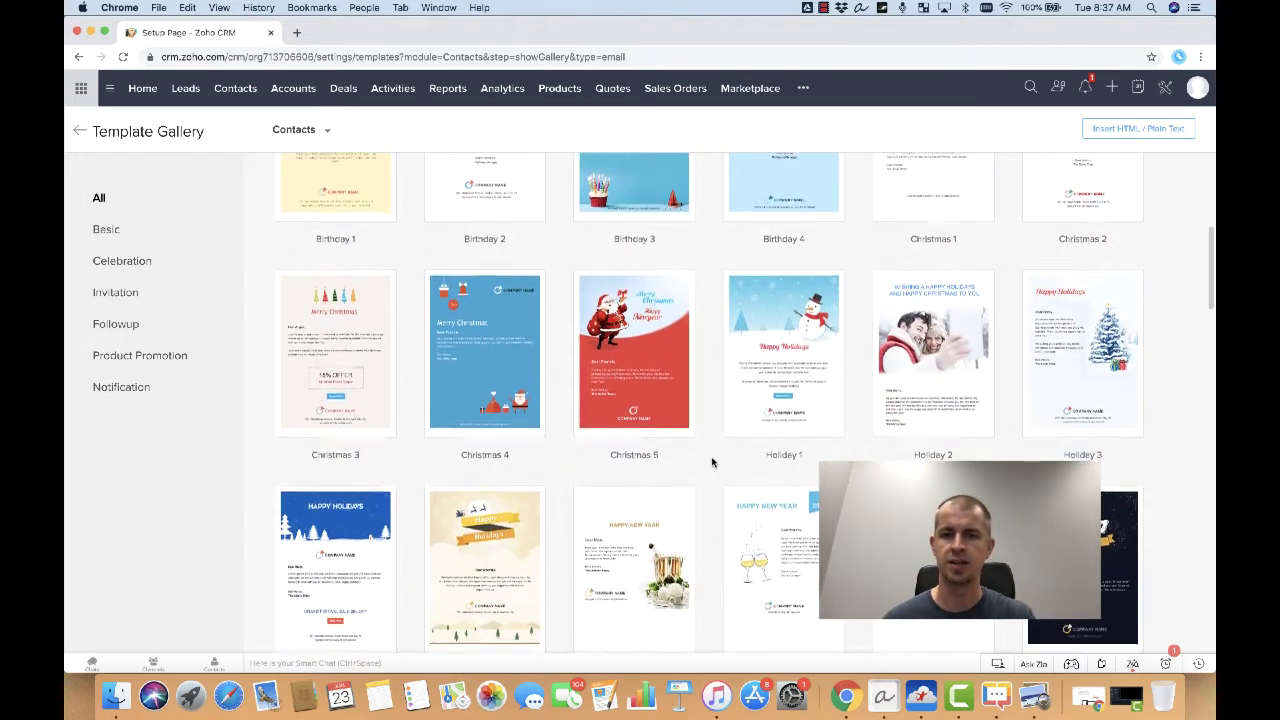
{"action": "scroll", "coordinate": [712, 462], "scroll_direction": "down", "scroll_amount": 8}
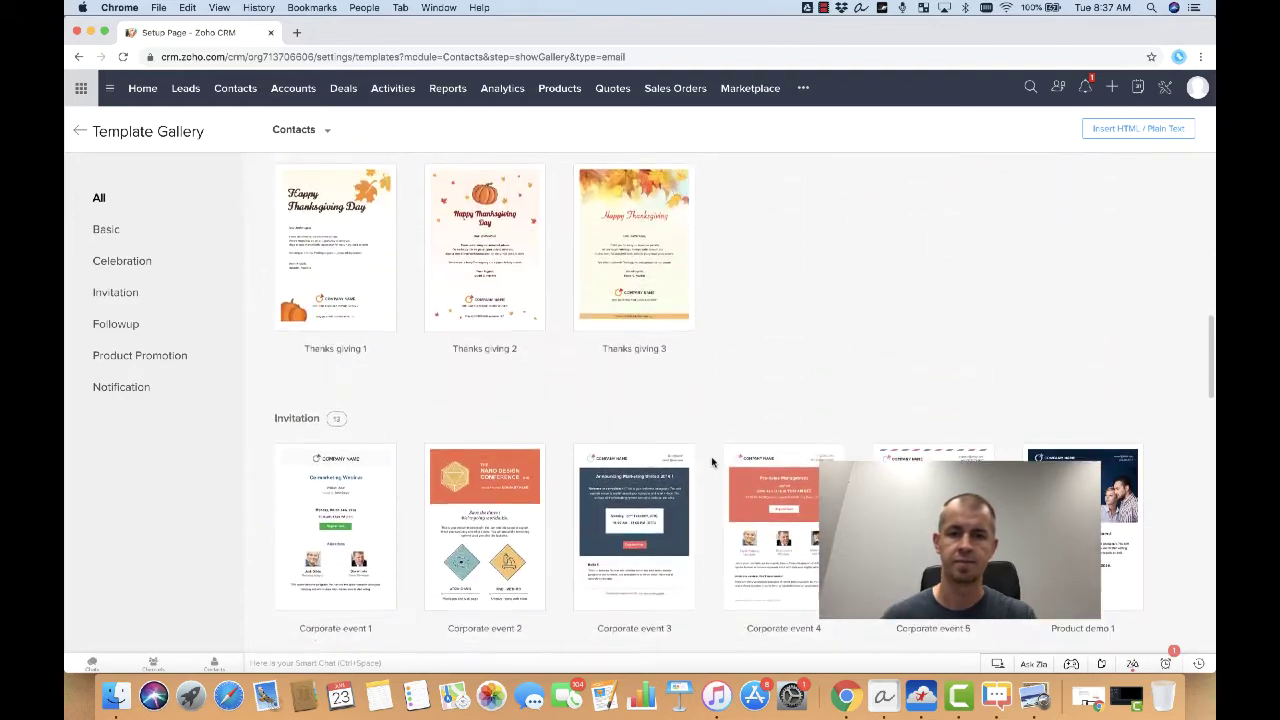
{"action": "scroll", "coordinate": [712, 462], "scroll_direction": "down", "scroll_amount": 3}
{"action": "scroll", "coordinate": [712, 462], "scroll_direction": "up", "scroll_amount": 15}
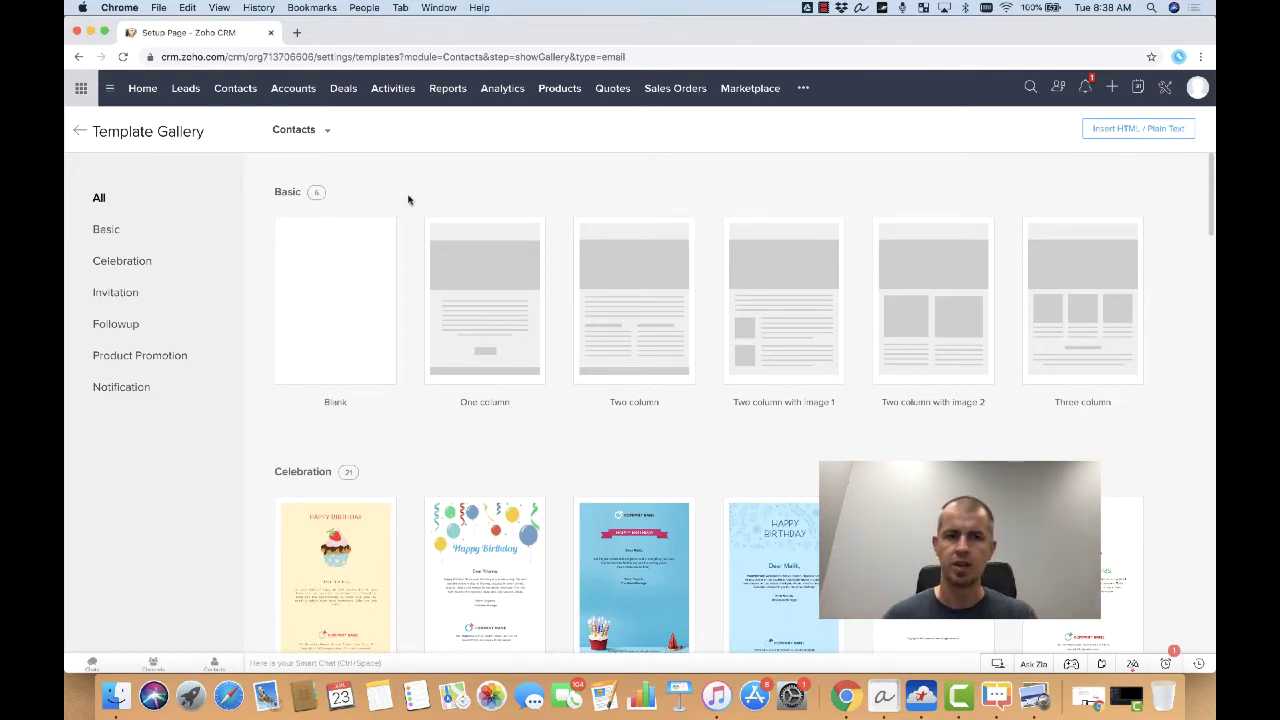
{"action": "mouse_move", "coordinate": [345, 308]}
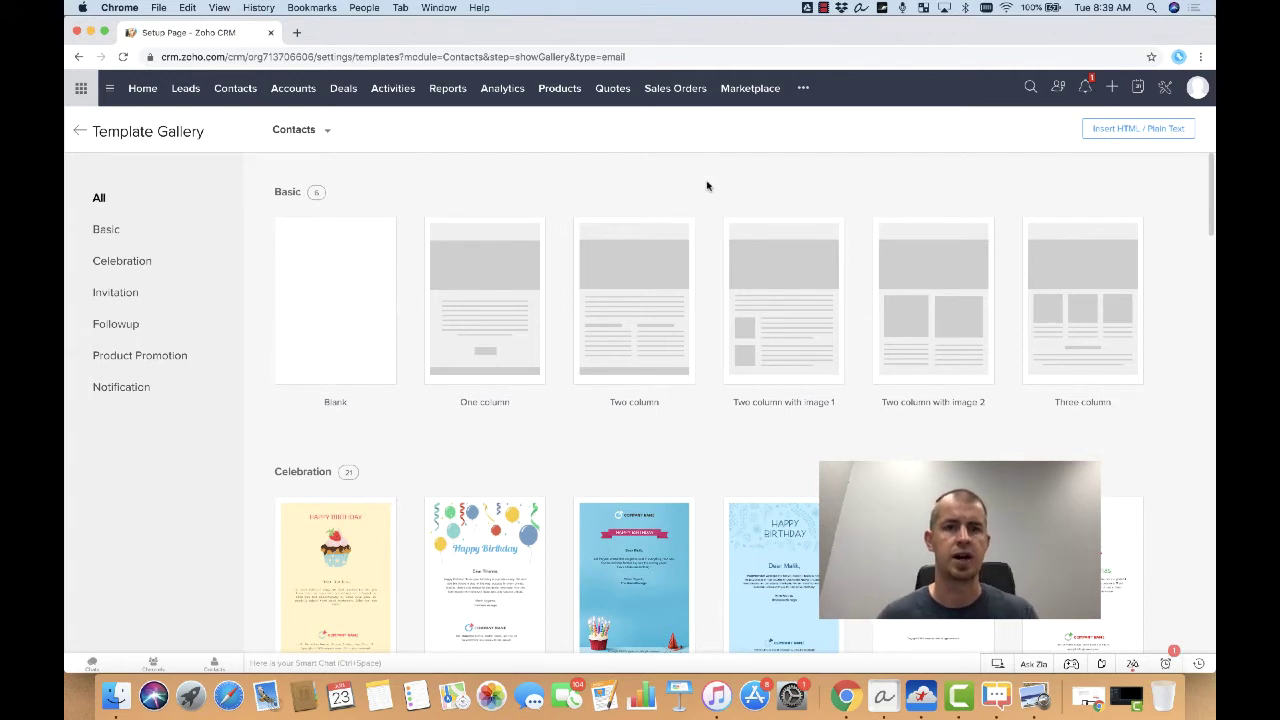
{"action": "mouse_move", "coordinate": [331, 257]}
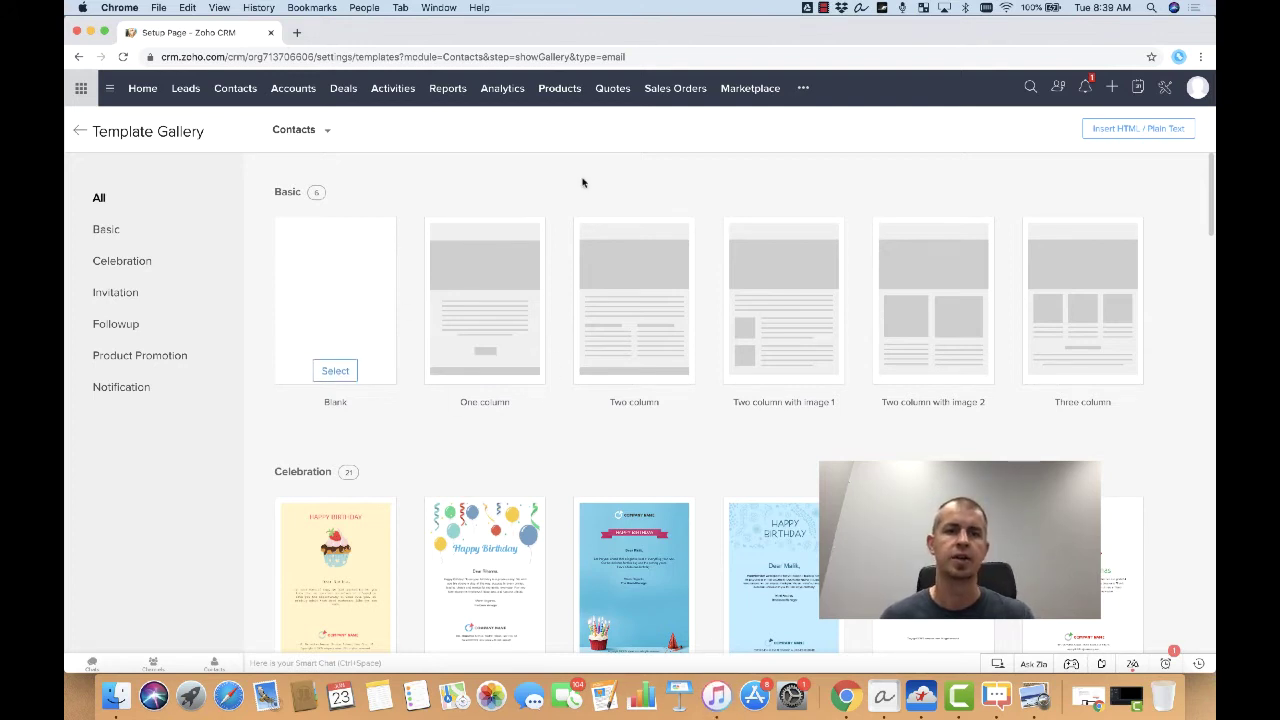
Start an HTML / plain text template instead of a gallery layout and begin its body with "Hi".
{"action": "left_click", "coordinate": [1124, 131]}
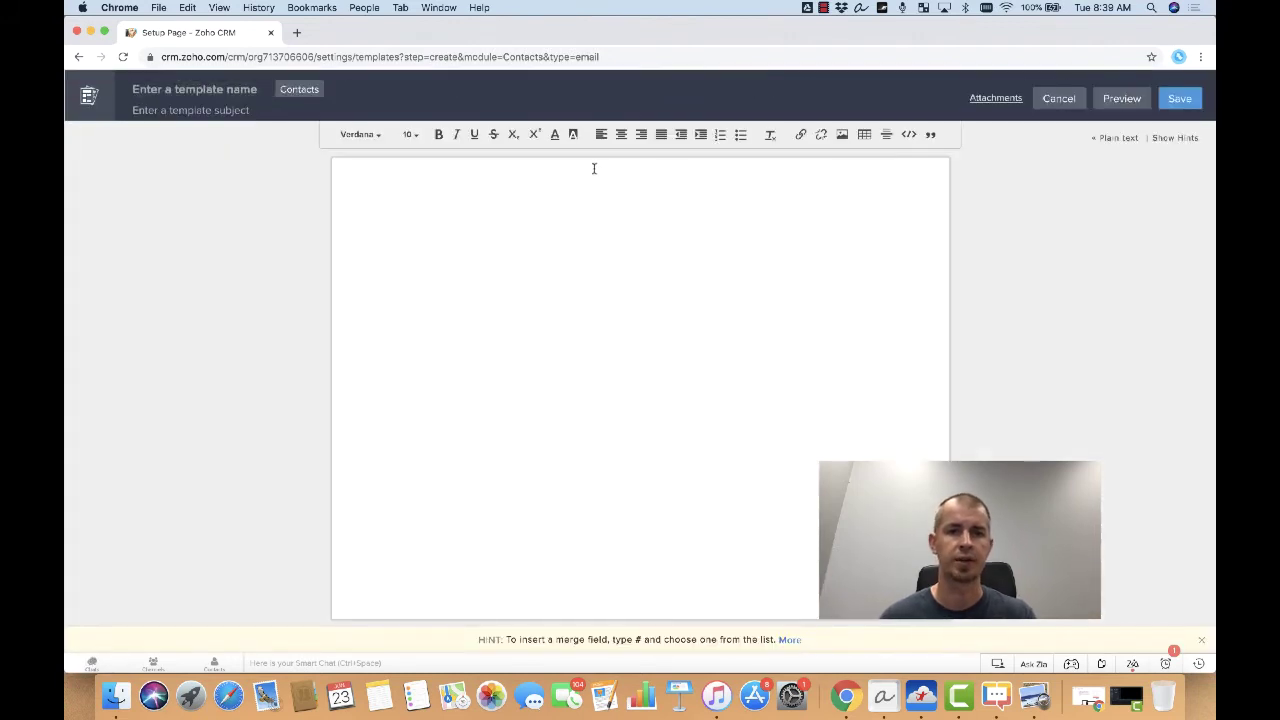
{"action": "left_click", "coordinate": [593, 168]}
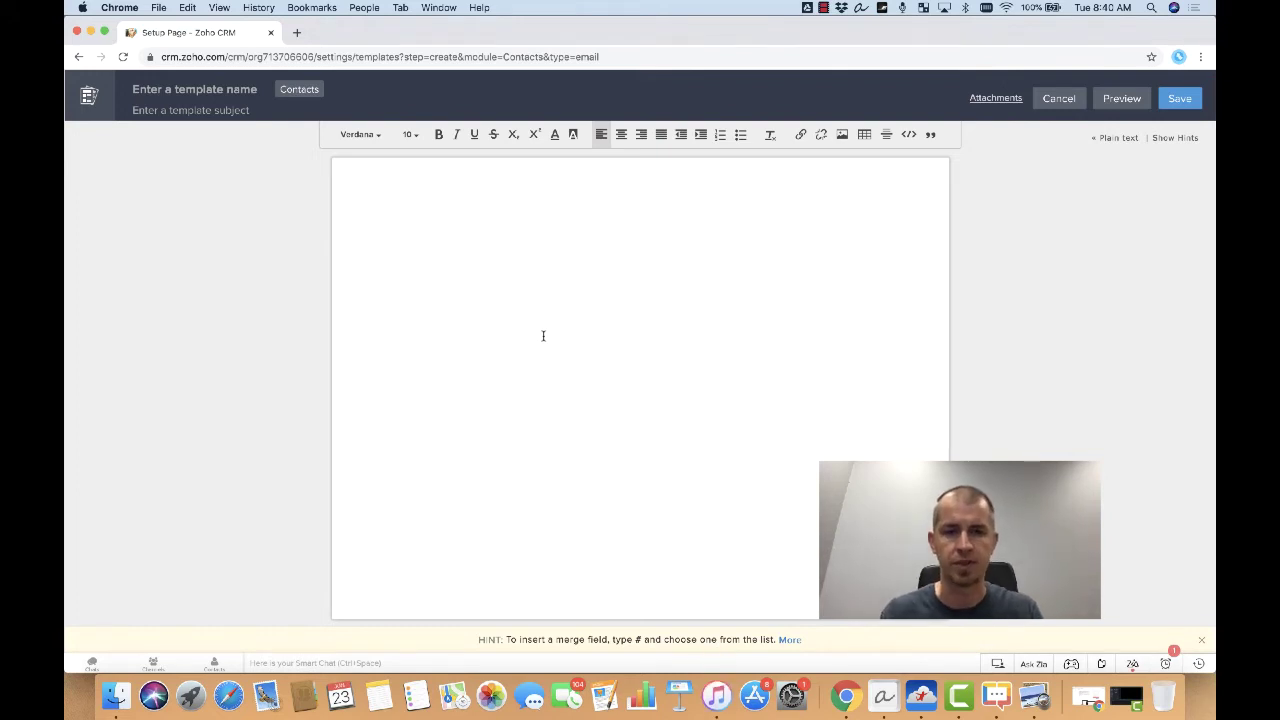
{"action": "type", "text": "H"}
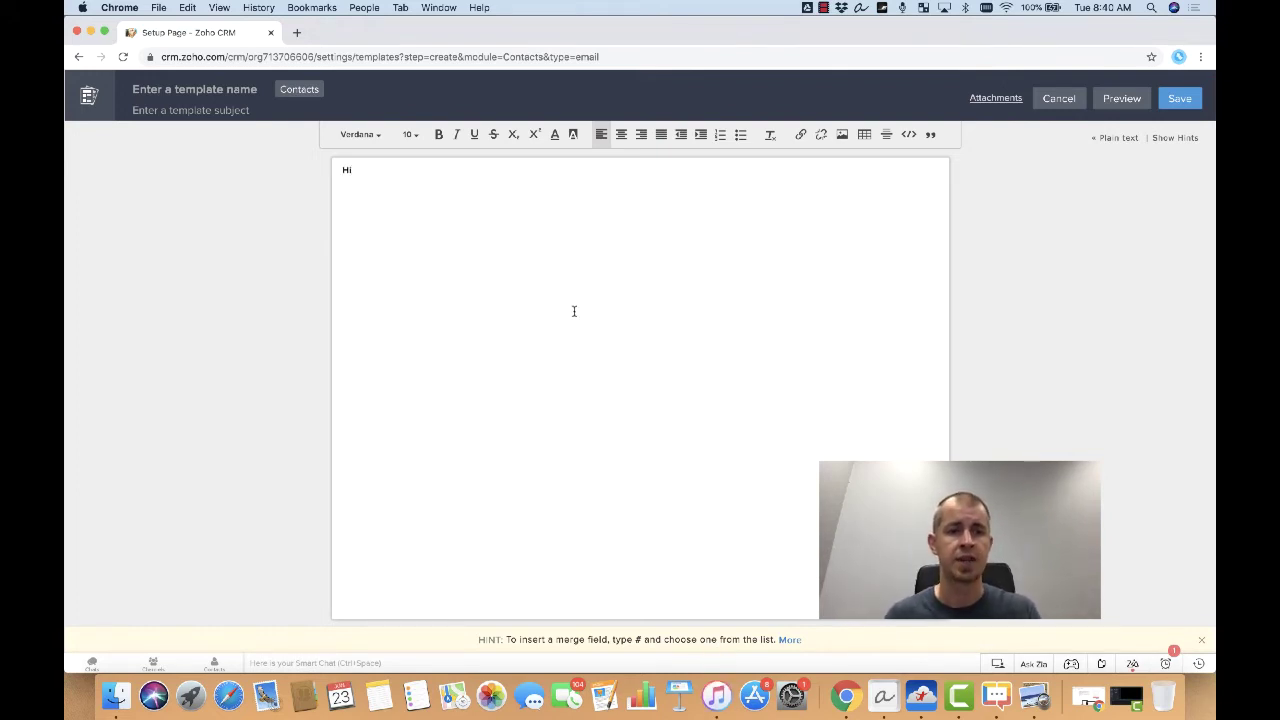
{"action": "type", "text": "i"}
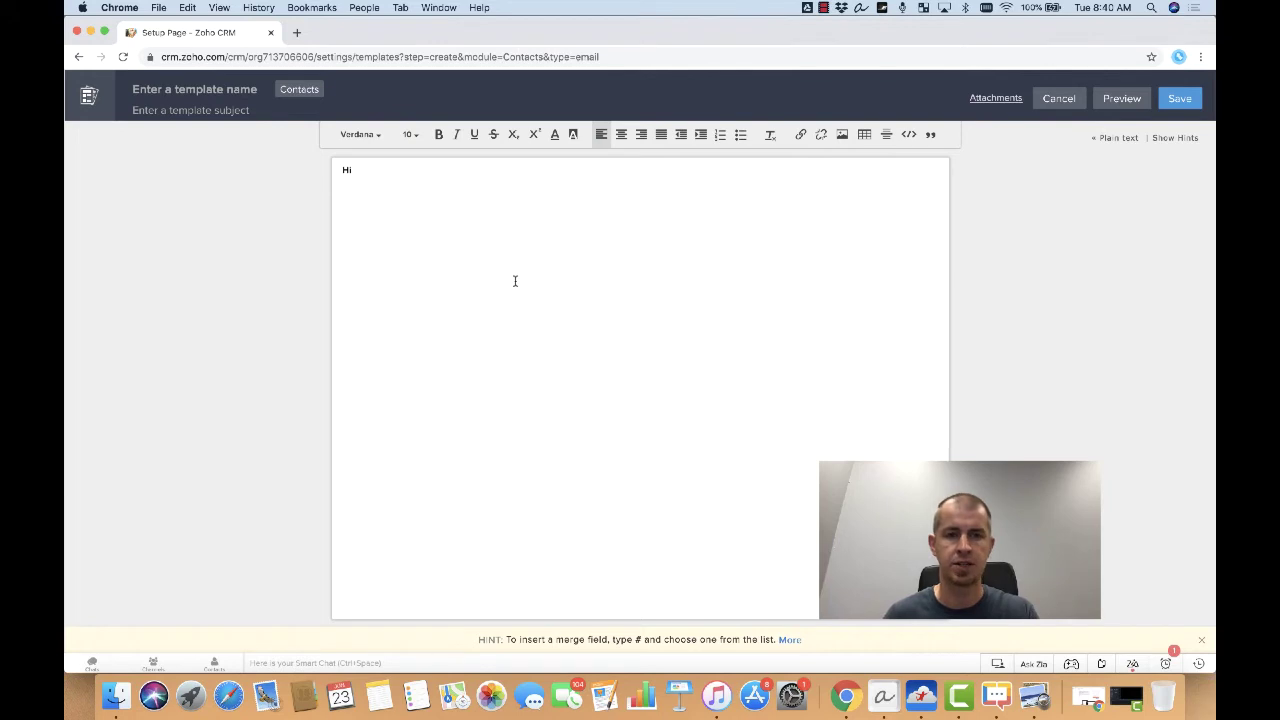
Examine the merge fields and modules offered after the greeting, leaving without inserting one.
{"action": "type", "text": " #"}
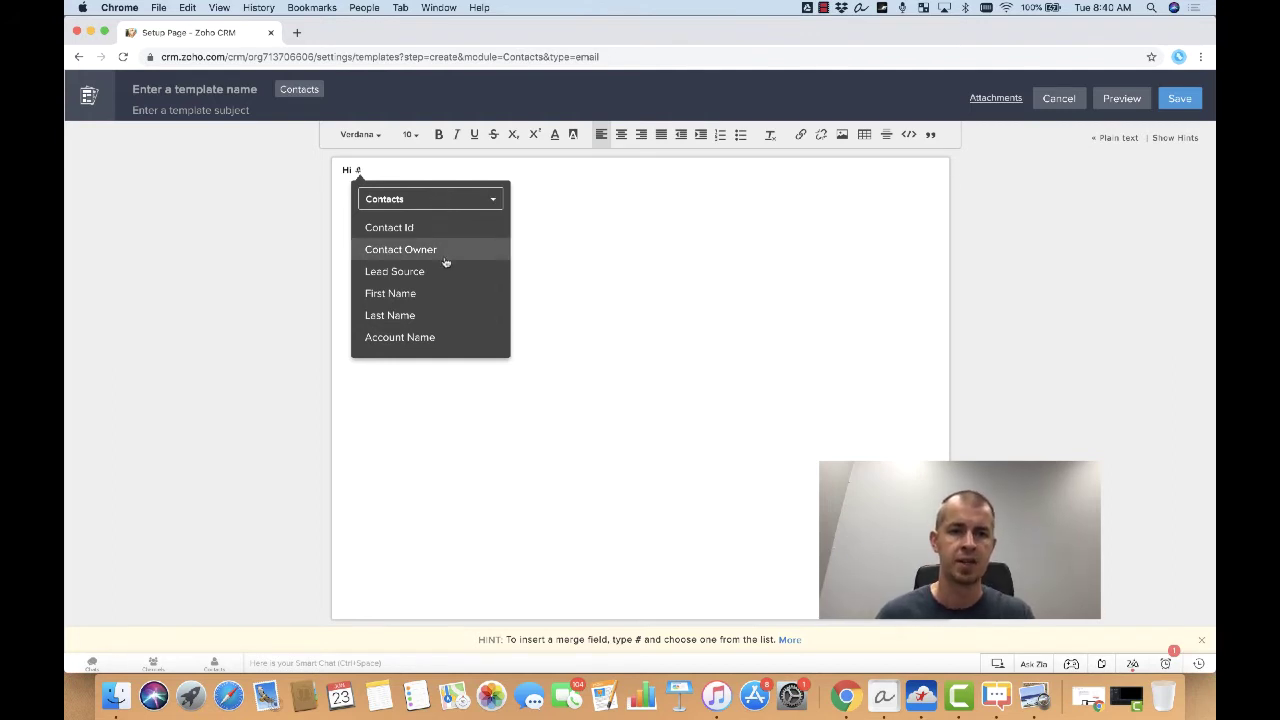
{"action": "scroll", "coordinate": [443, 260], "scroll_direction": "down", "scroll_amount": 2}
{"action": "scroll", "coordinate": [440, 240], "scroll_direction": "up", "scroll_amount": 2}
{"action": "left_click", "coordinate": [439, 200]}
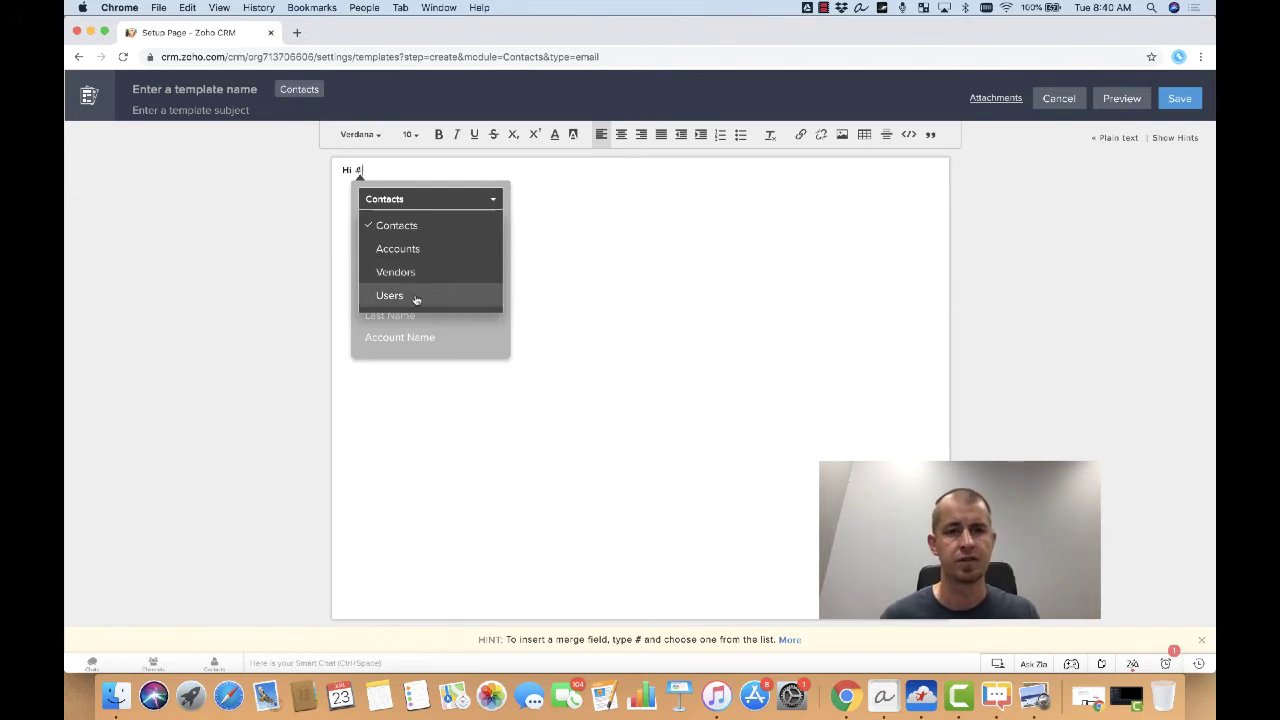
{"action": "left_click", "coordinate": [406, 227]}
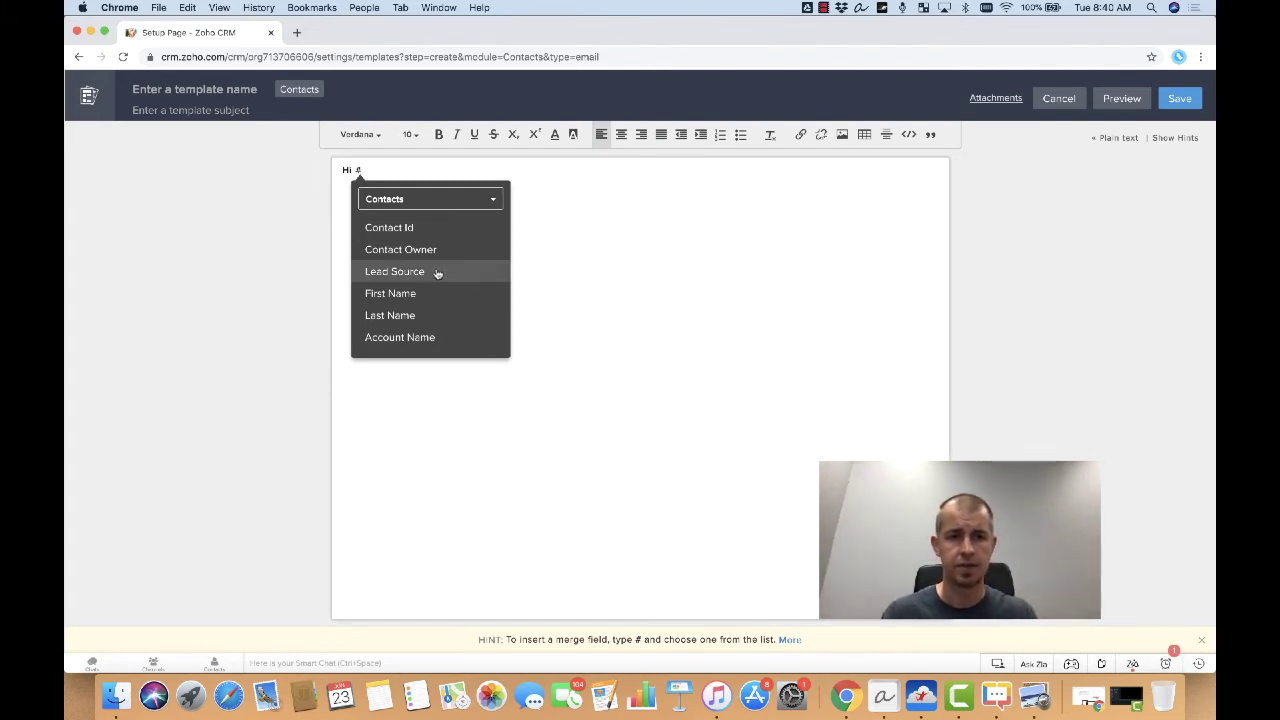
{"action": "left_click", "coordinate": [517, 180]}
{"action": "key", "text": "BackSpace"}
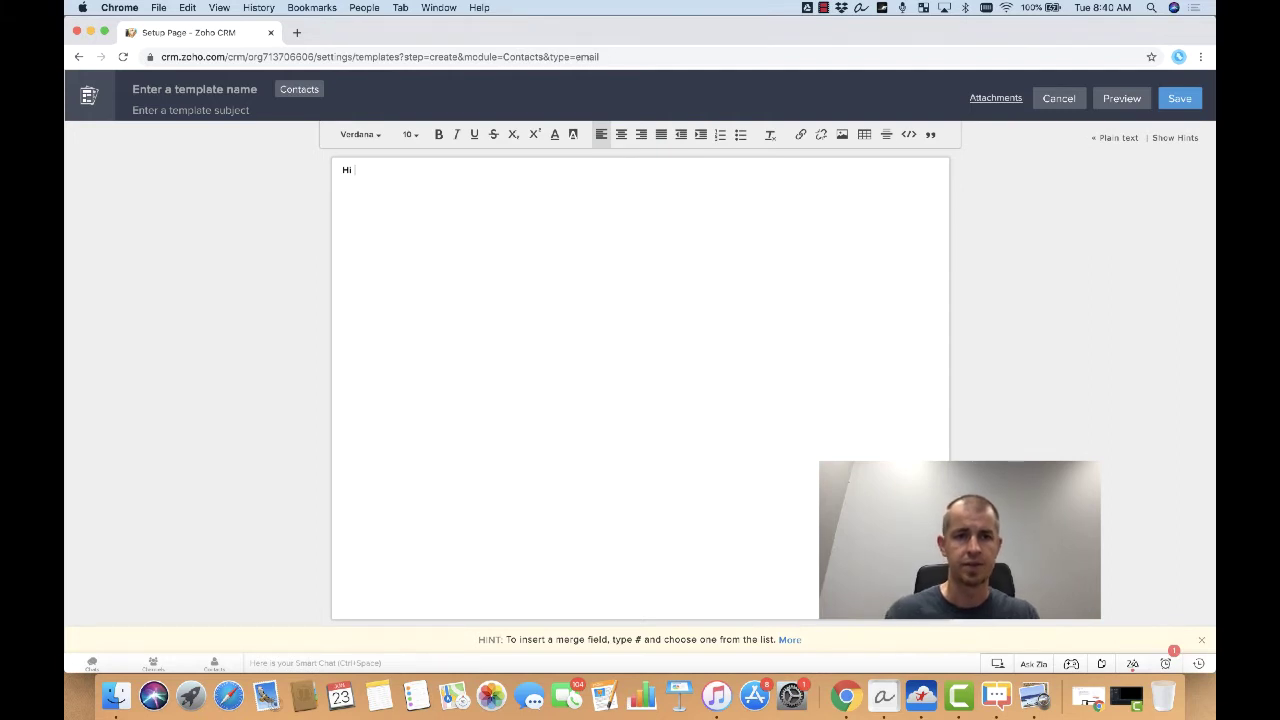
Insert the Contacts First Name merge field after "Hi" in the greeting.
{"action": "type", "text": "#first"}
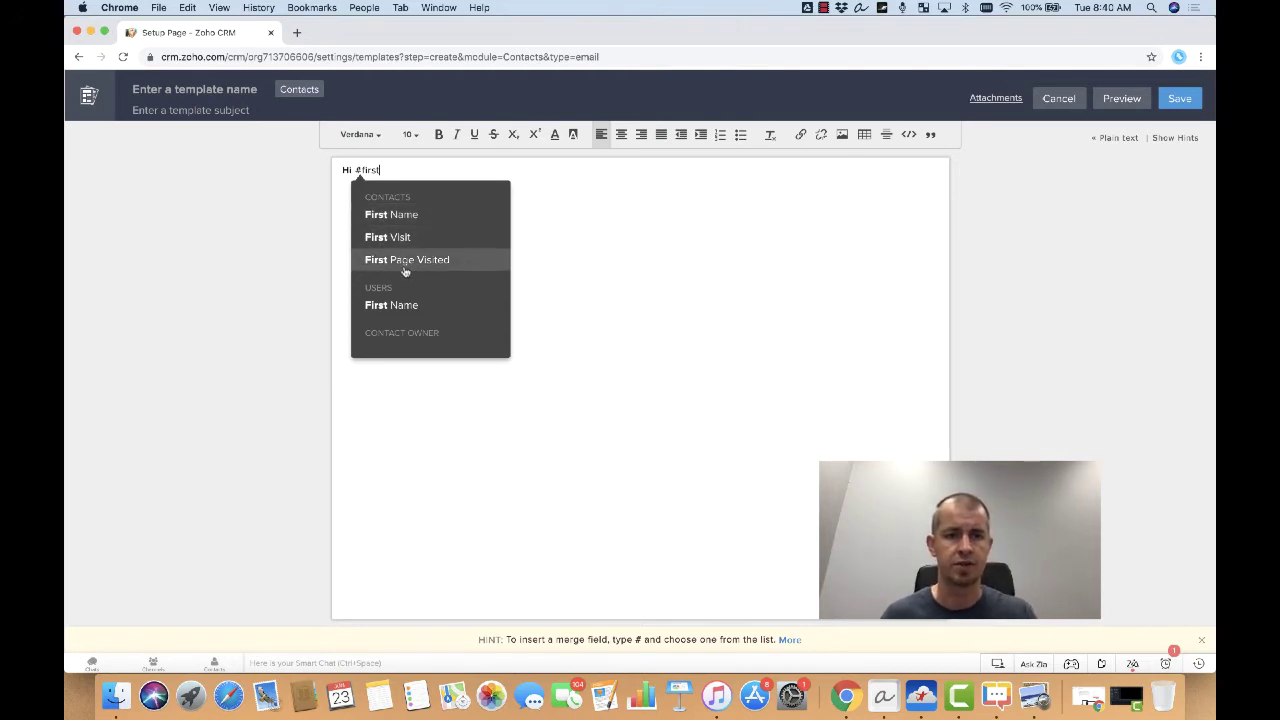
{"action": "scroll", "coordinate": [460, 295], "scroll_direction": "down", "scroll_amount": 1}
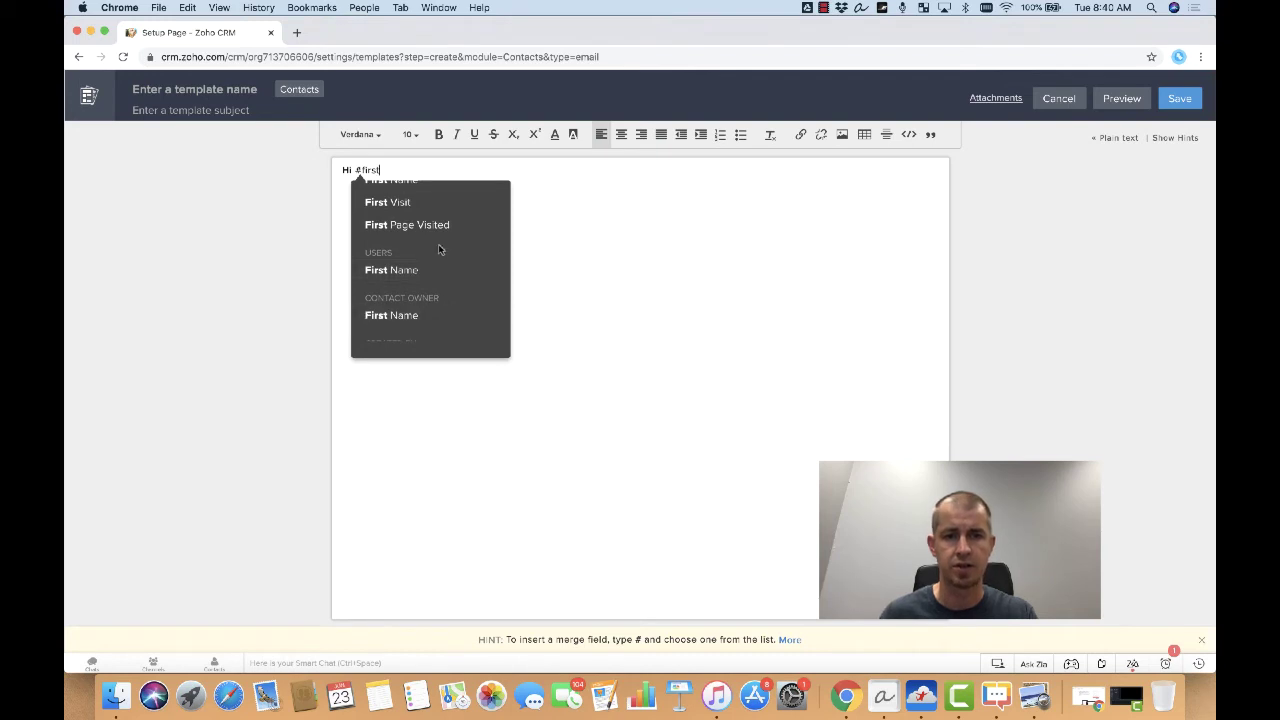
{"action": "scroll", "coordinate": [434, 243], "scroll_direction": "up", "scroll_amount": 1}
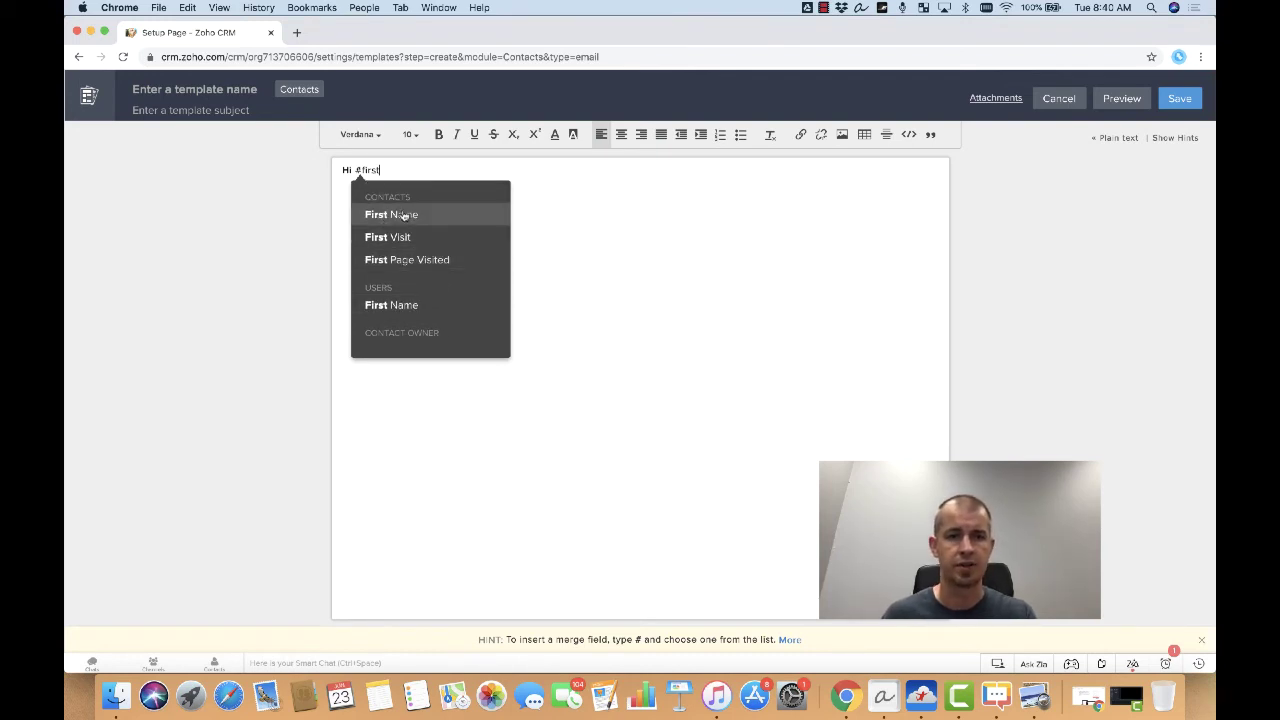
{"action": "left_click", "coordinate": [400, 214]}
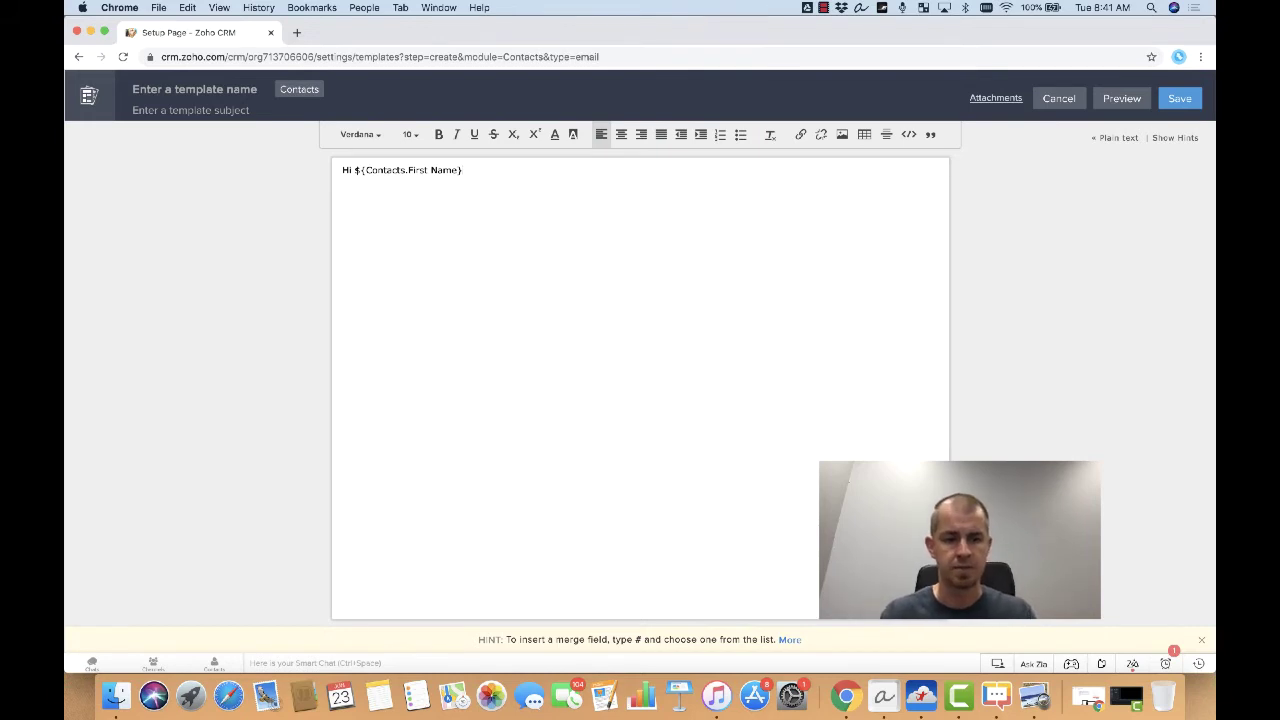
Add the Contacts Last Name merge field after the first name and end the greeting with a comma.
{"action": "type", "text": "#las"}
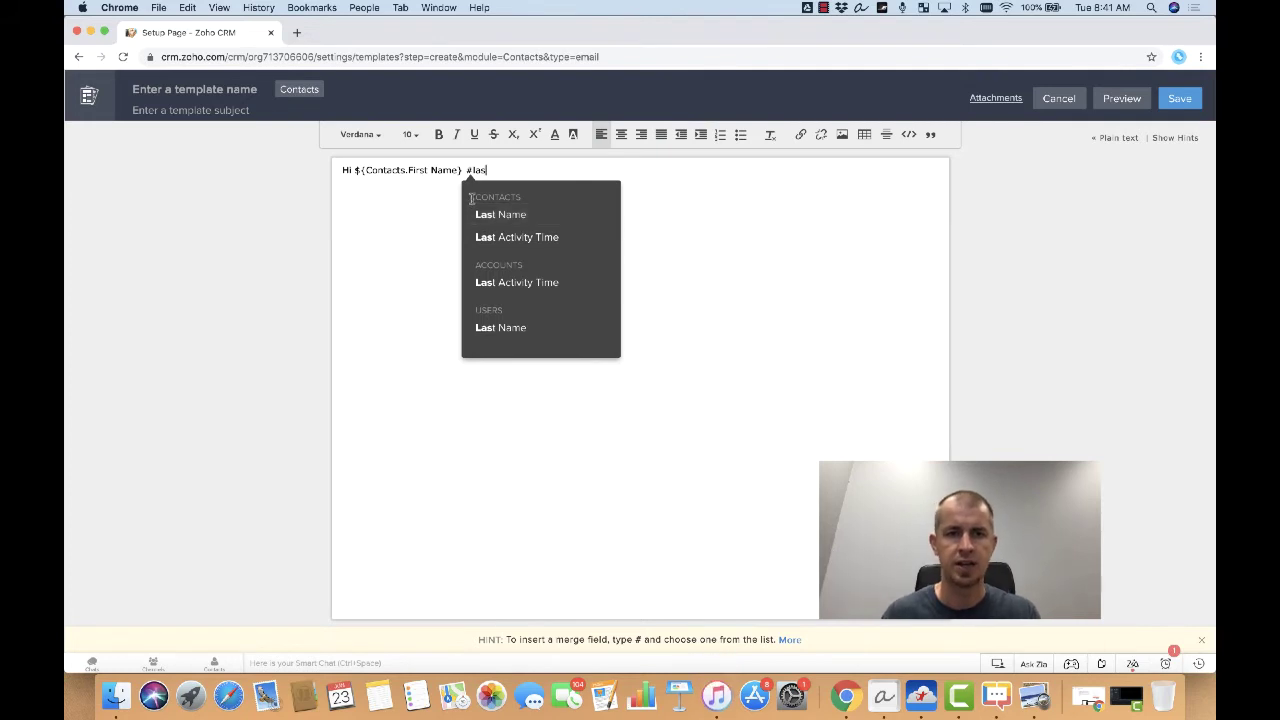
{"action": "left_click", "coordinate": [543, 215]}
{"action": "type", "text": ", "}
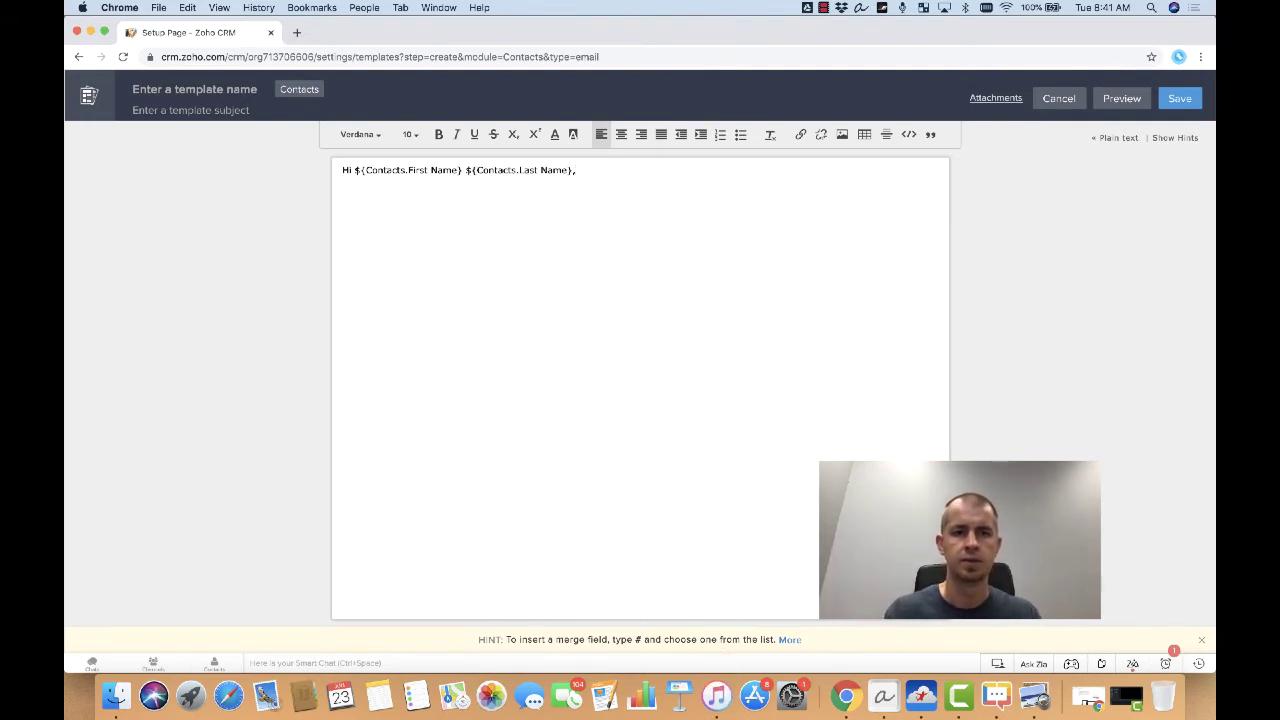
Write below the greeting: "Sorry I missed you just now, I was curious if you've still got enough Ultra Rapid ABC Widgets?".
{"action": "type", "text": "Sorry I mi"}
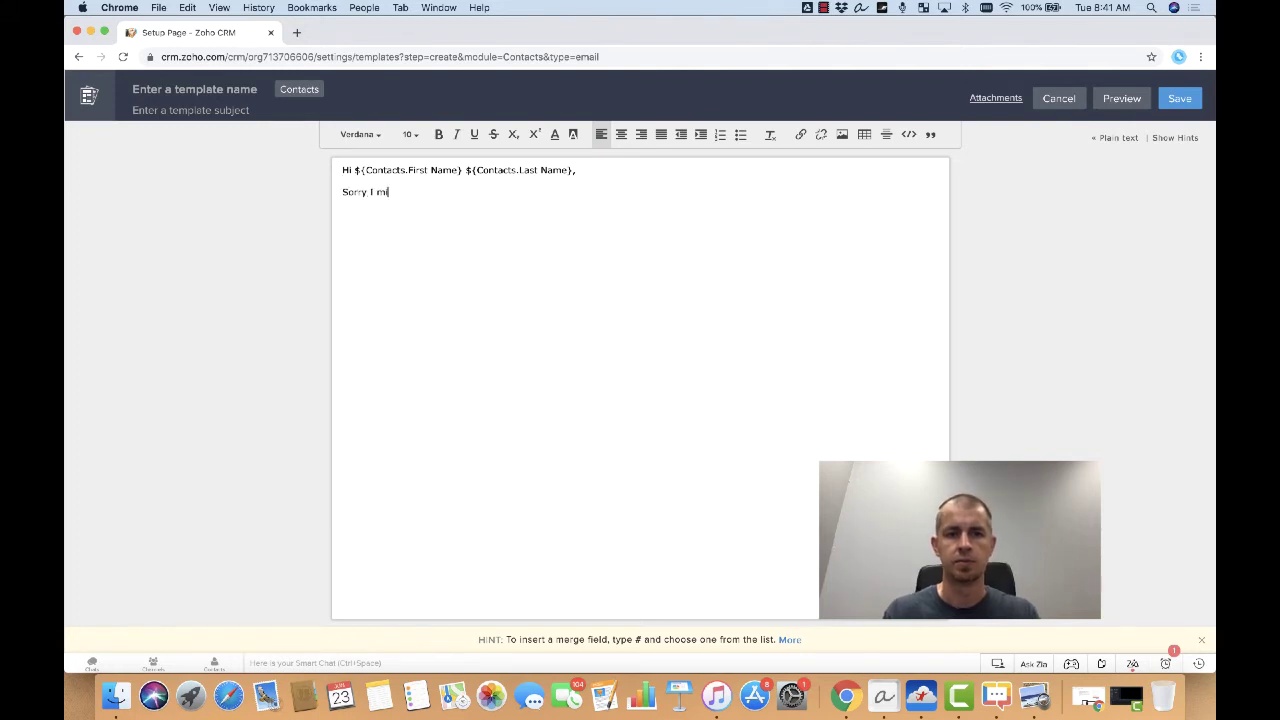
{"action": "type", "text": "ssed you just now, "}
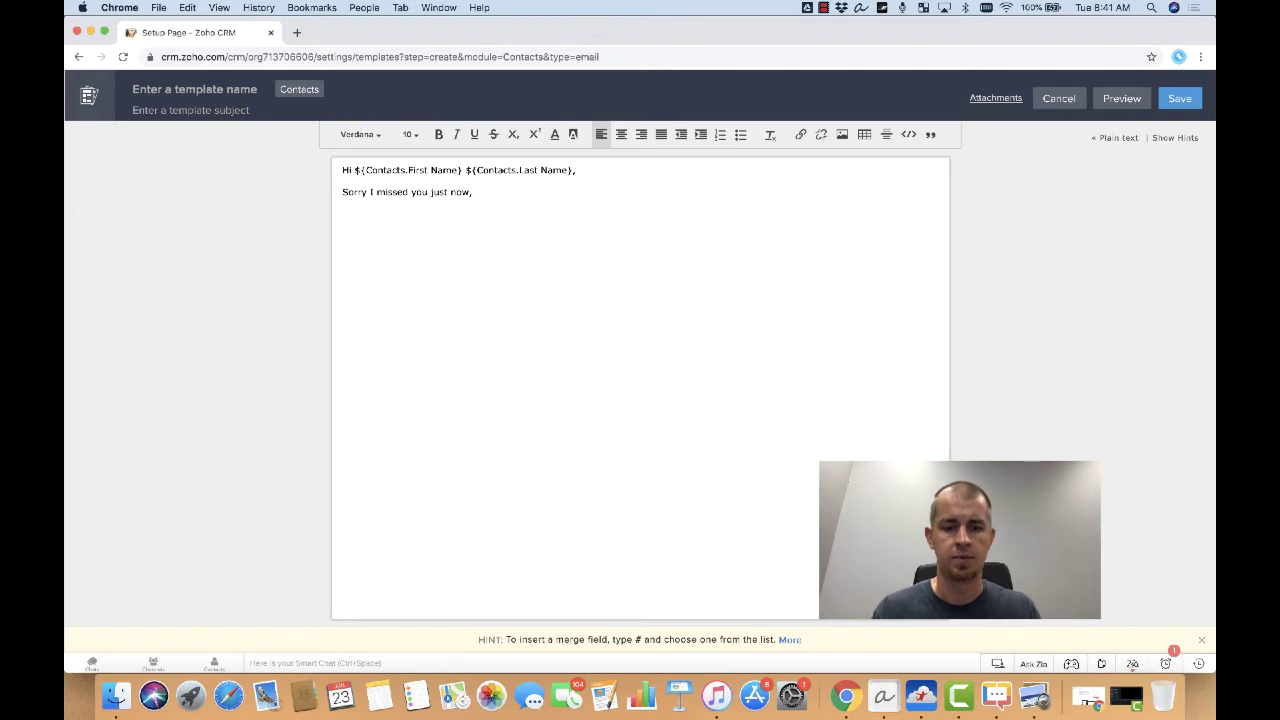
{"action": "type", "text": "I"}
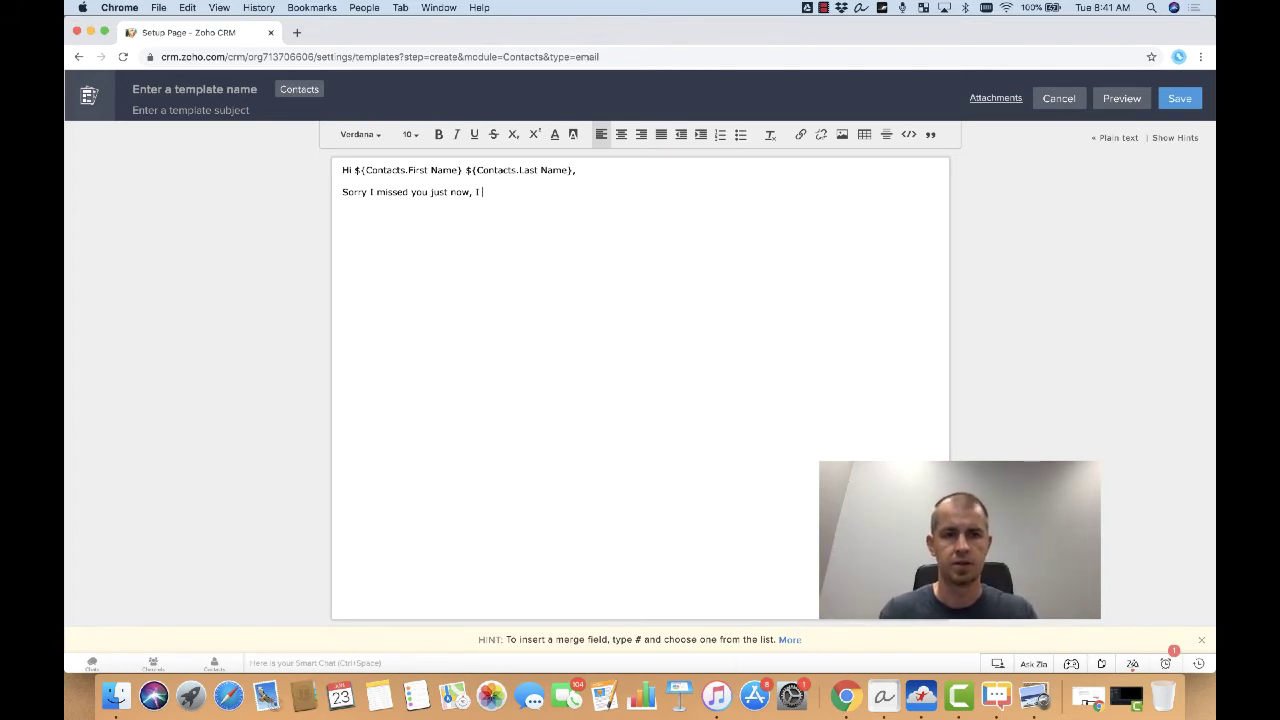
{"action": "type", "text": " was curious "}
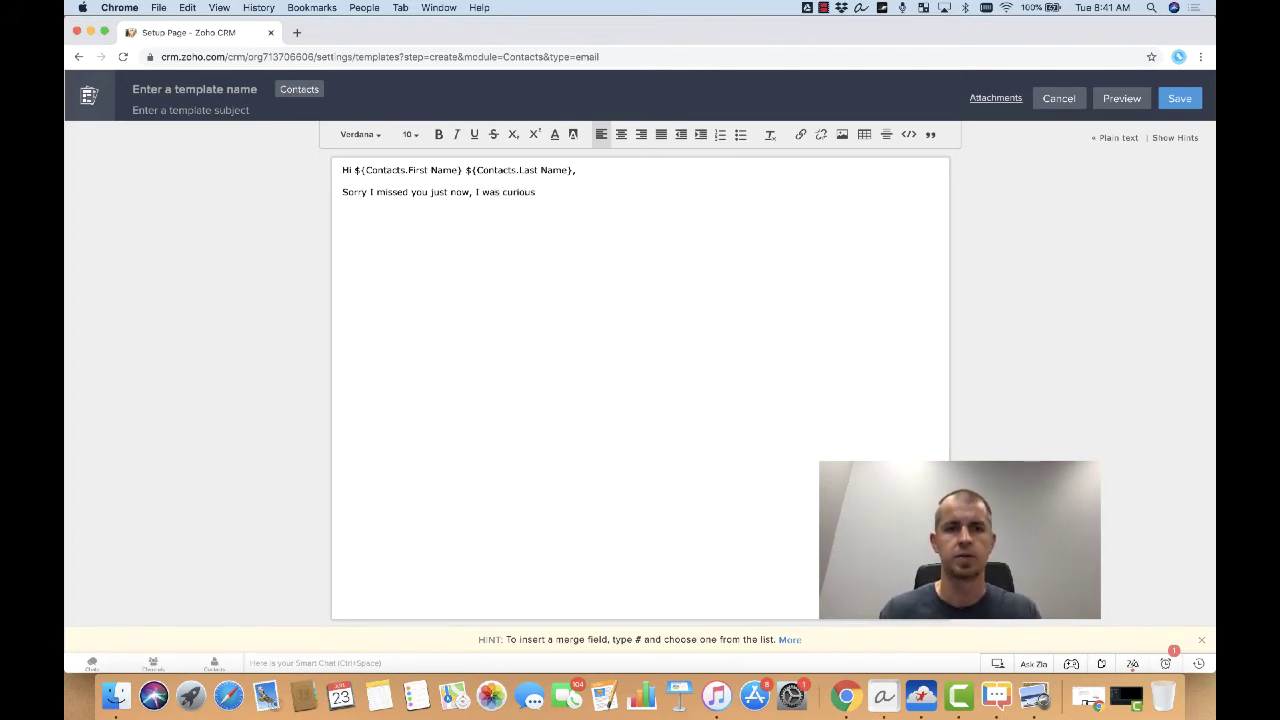
{"action": "type", "text": "if you've st"}
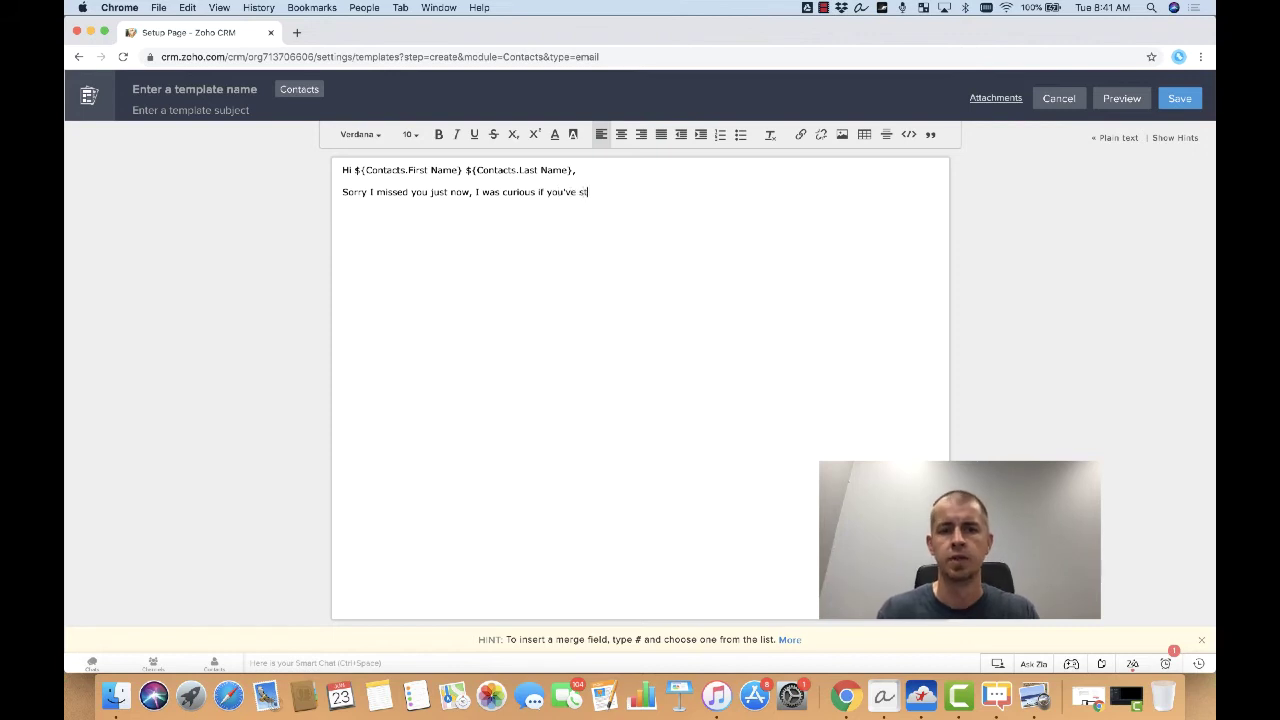
{"action": "type", "text": "ill got enough"}
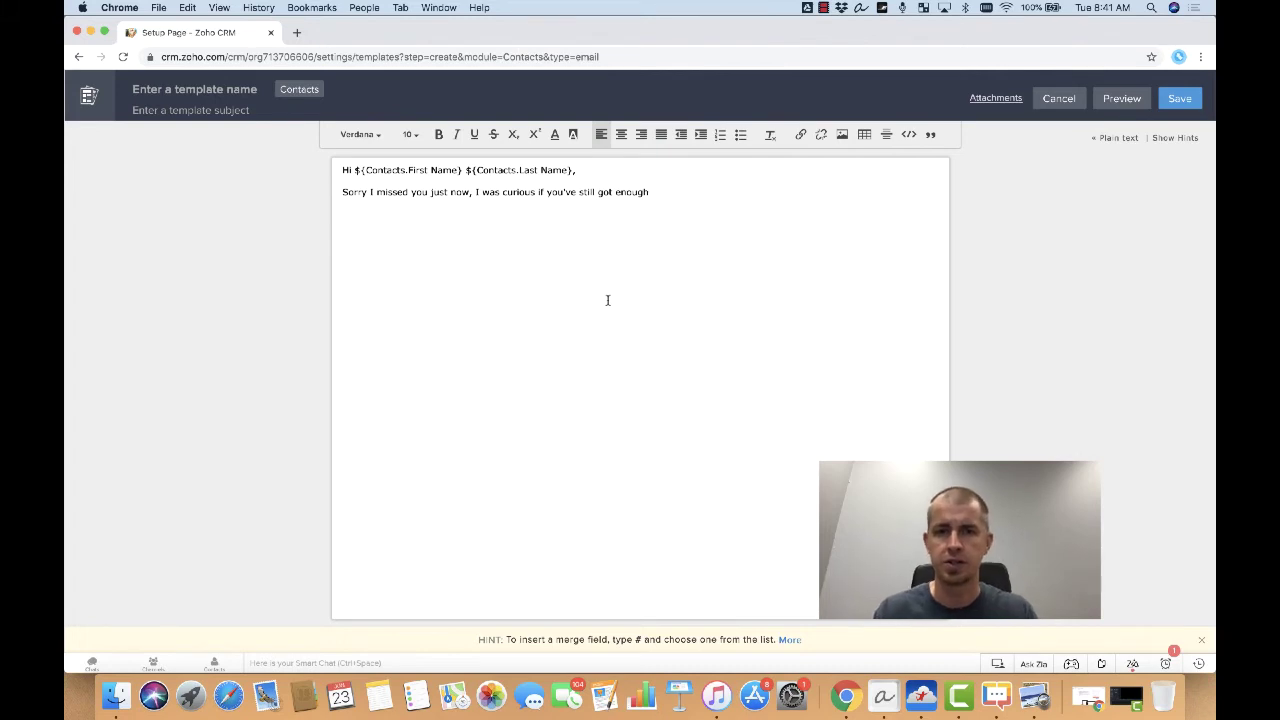
{"action": "type", "text": "Ultra"}
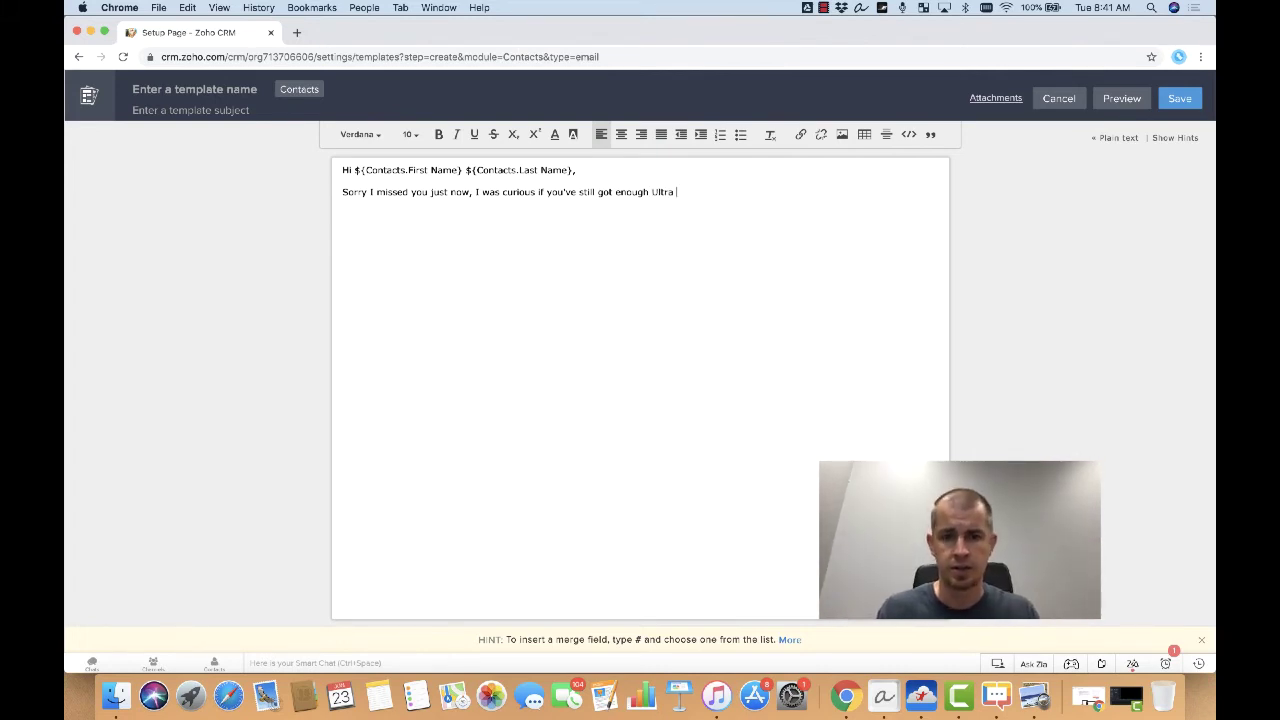
{"action": "type", "text": " Rapid "}
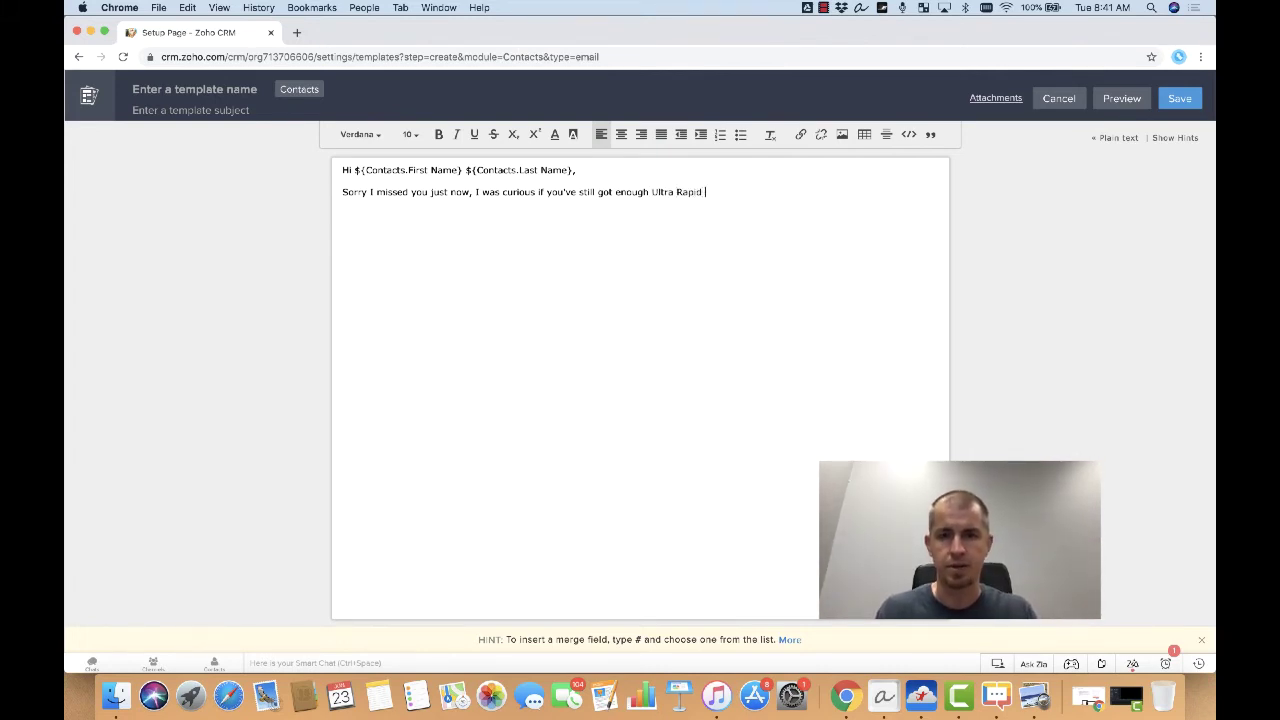
{"action": "type", "text": "ABC Wids"}
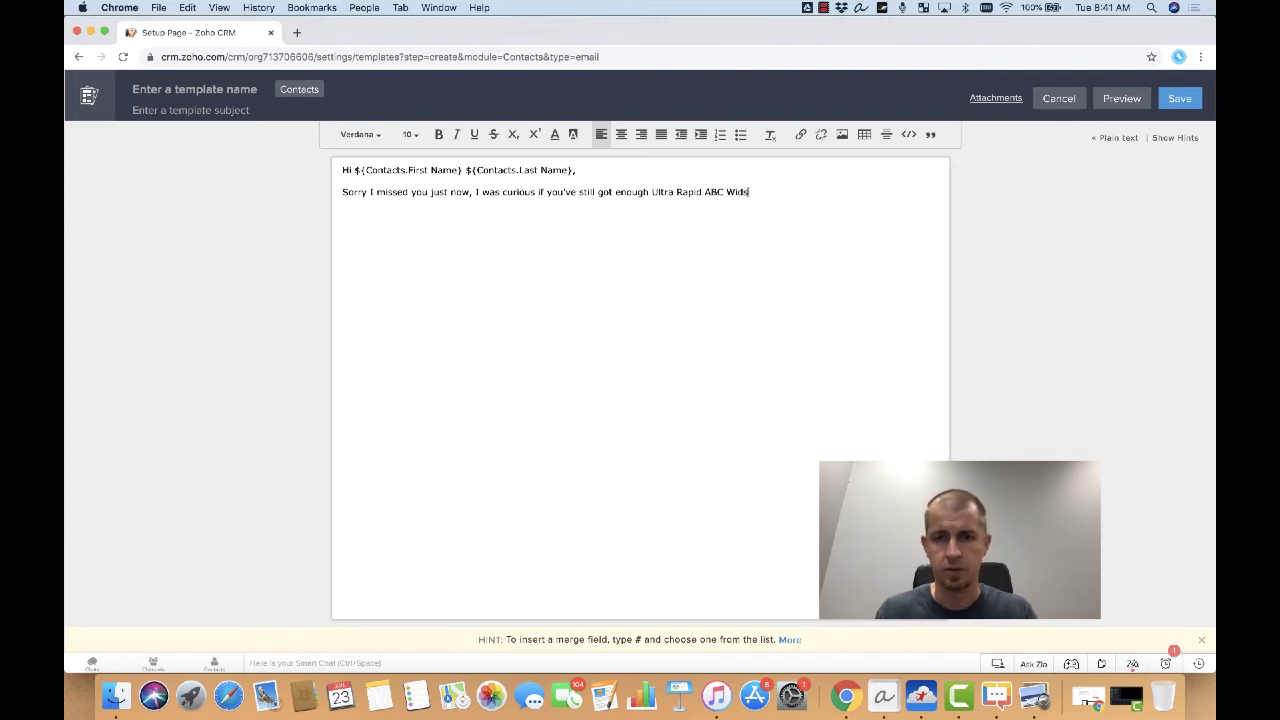
{"action": "key", "text": "BackSpace"}
{"action": "type", "text": "gets? "}
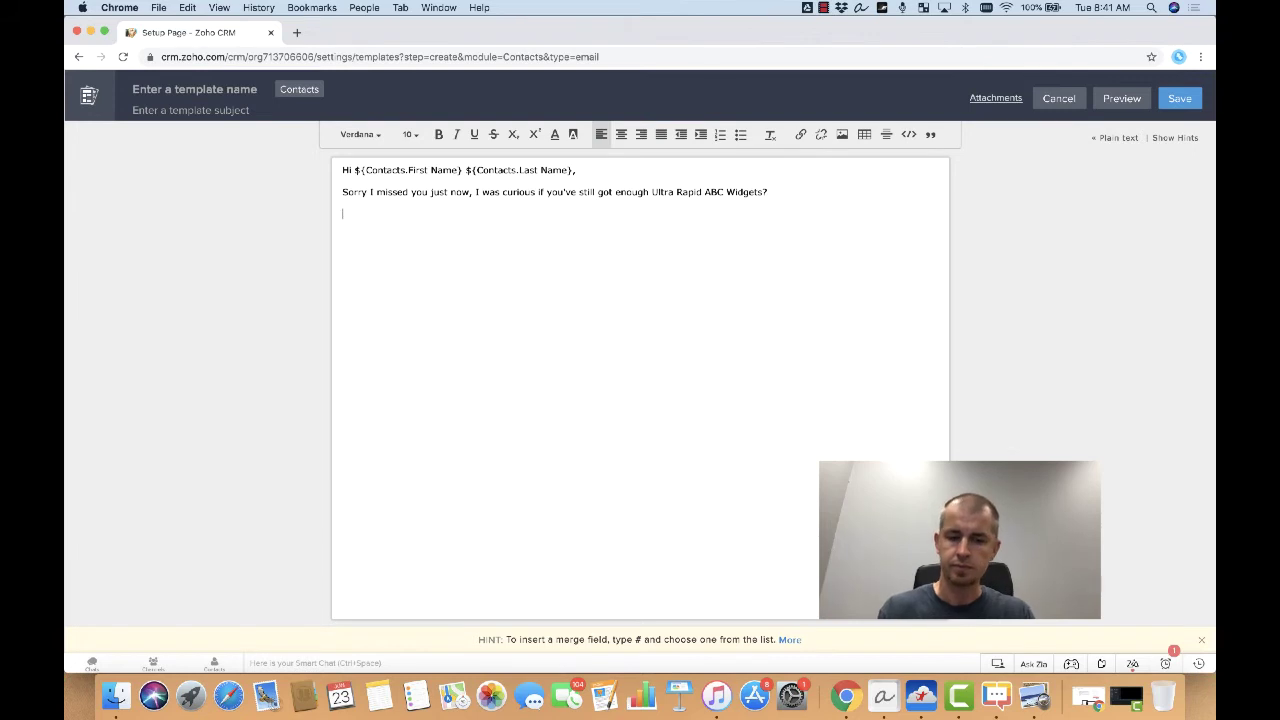
Add a second paragraph: "Shoot me a reply if you need more soon and I'll get an order in for you.".
{"action": "type", "text": "Shoot me a rep"}
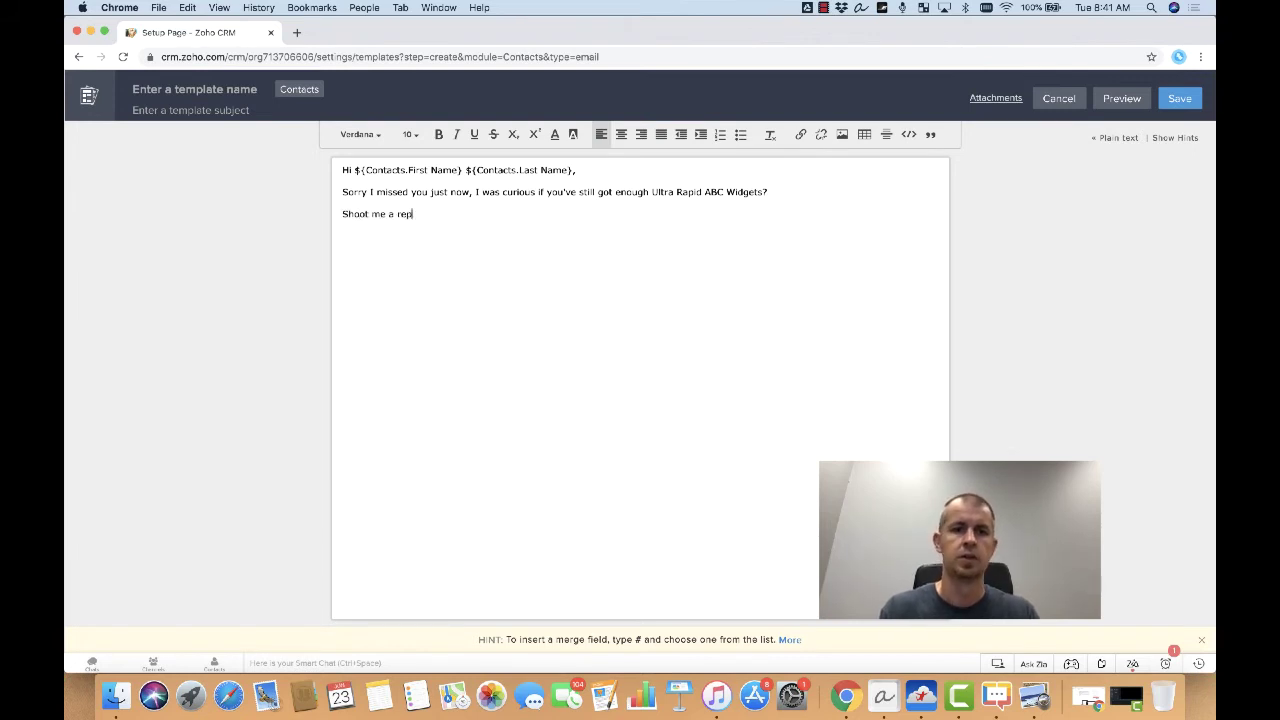
{"action": "type", "text": "ly if you nee"}
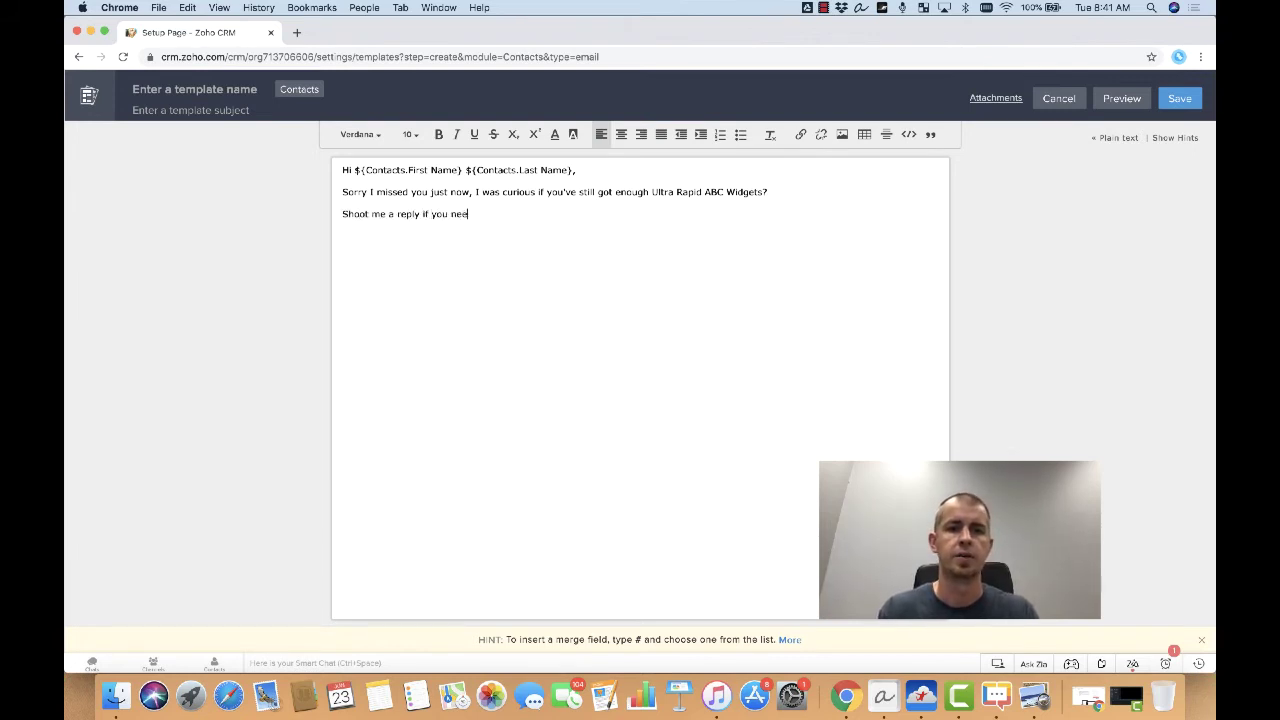
{"action": "type", "text": "d more soon and I"}
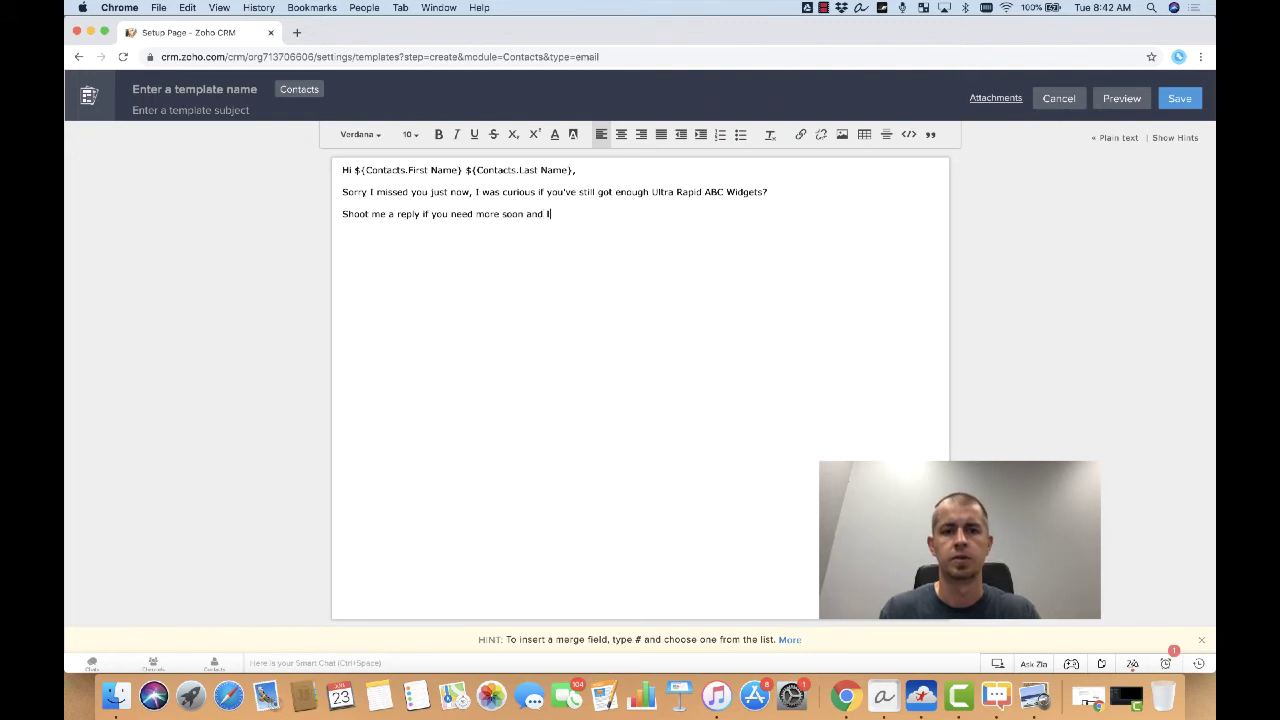
{"action": "type", "text": "'ll get an order in f"}
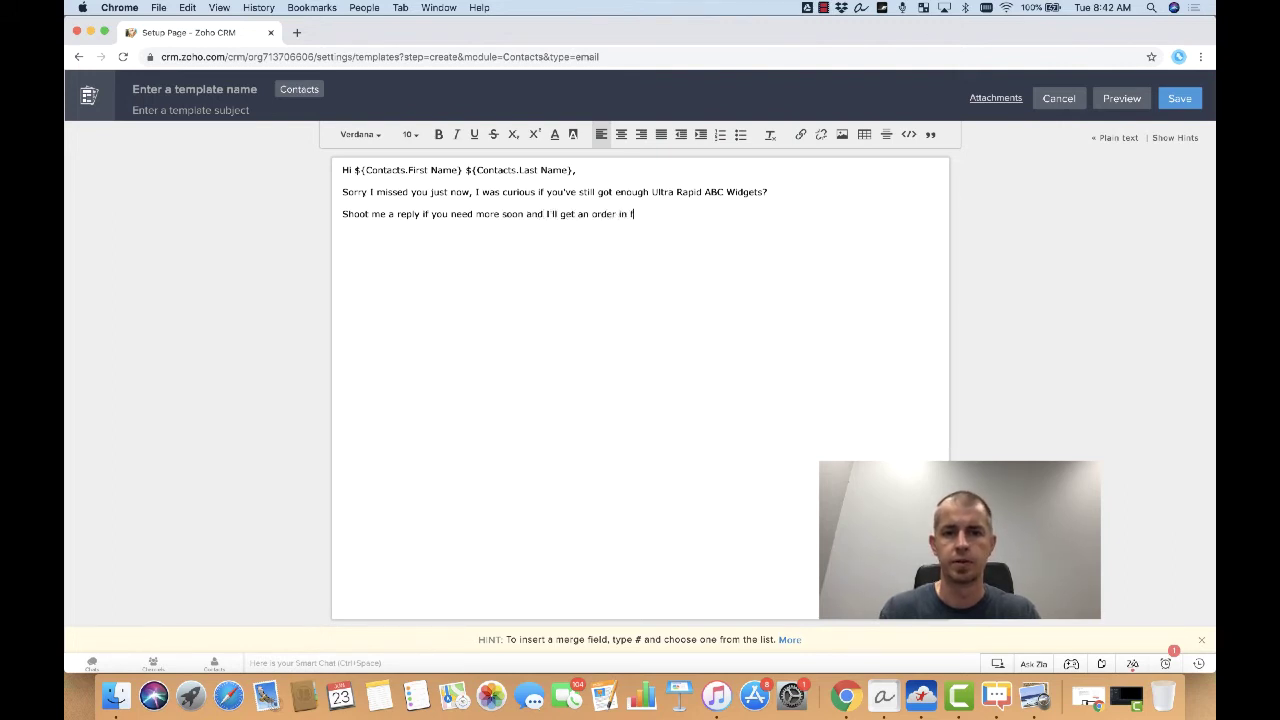
{"action": "type", "text": "or you"}
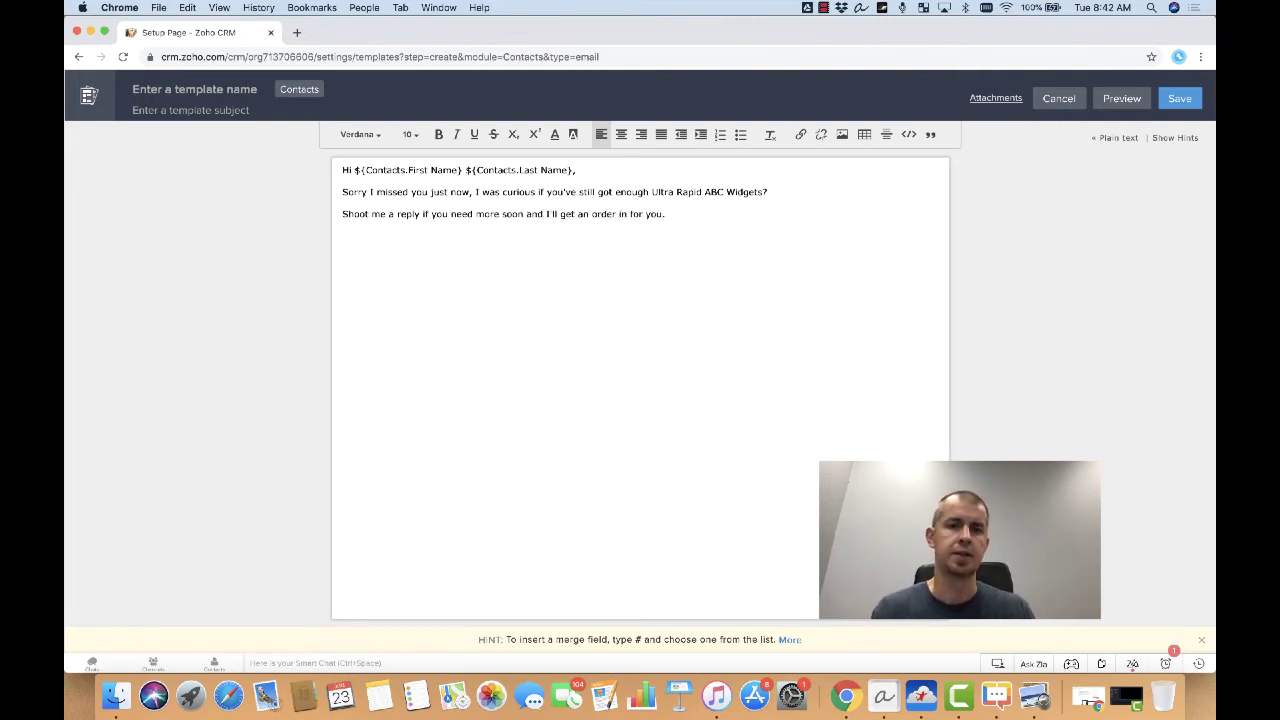
{"action": "type", "text": "."}
{"action": "key", "text": "Return"}
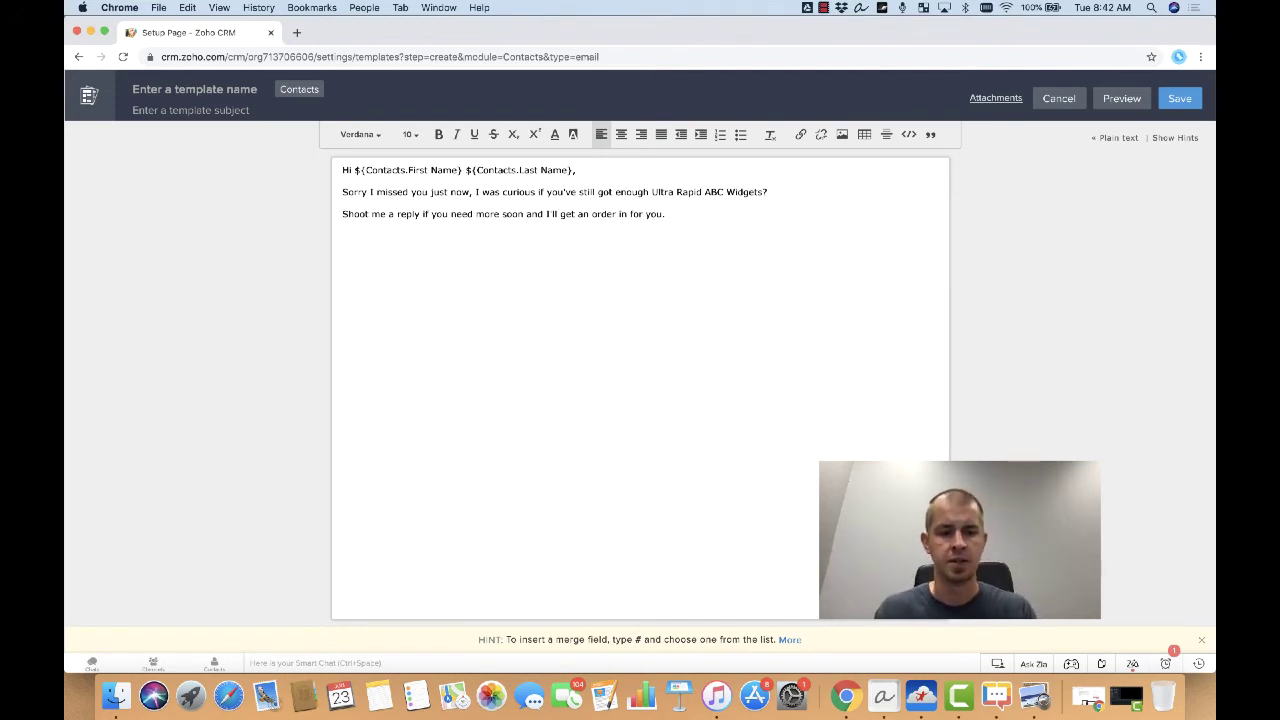
Close the email with "Cheers," and insert the Users First Name merge field on the line below it.
{"action": "type", "text": "Cheers,"}
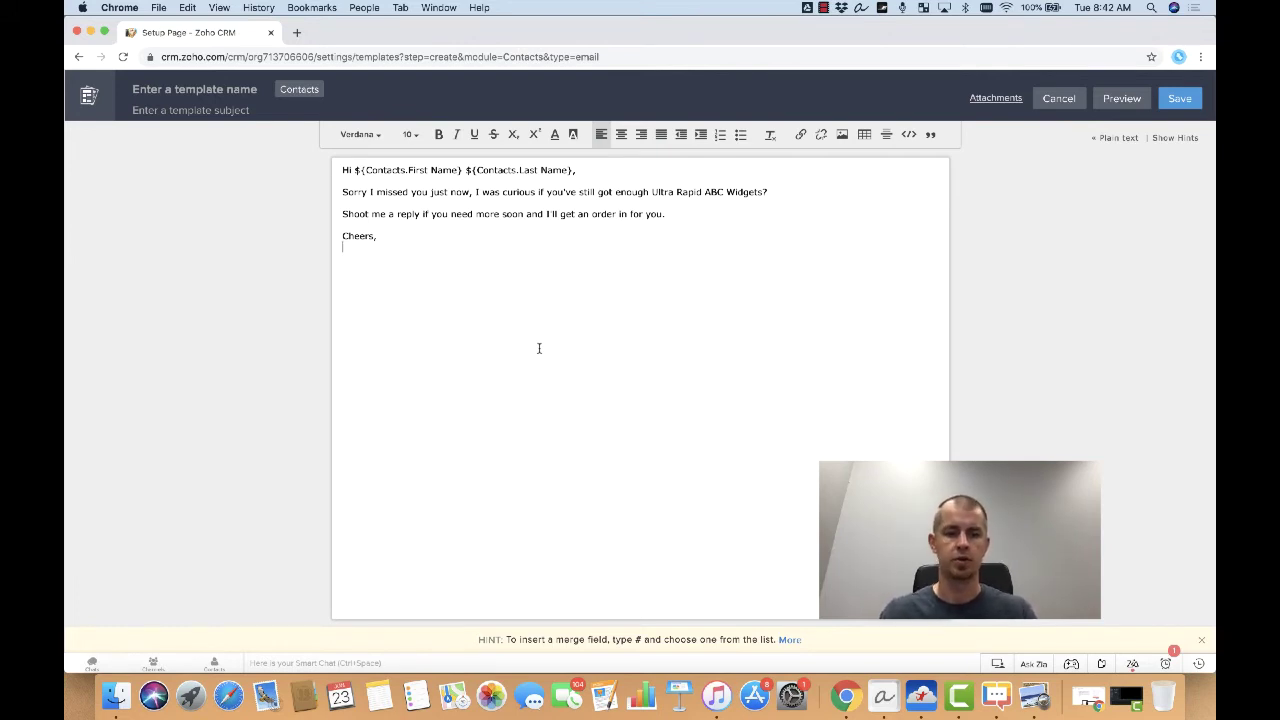
{"action": "key", "text": "Return"}
{"action": "type", "text": "#"}
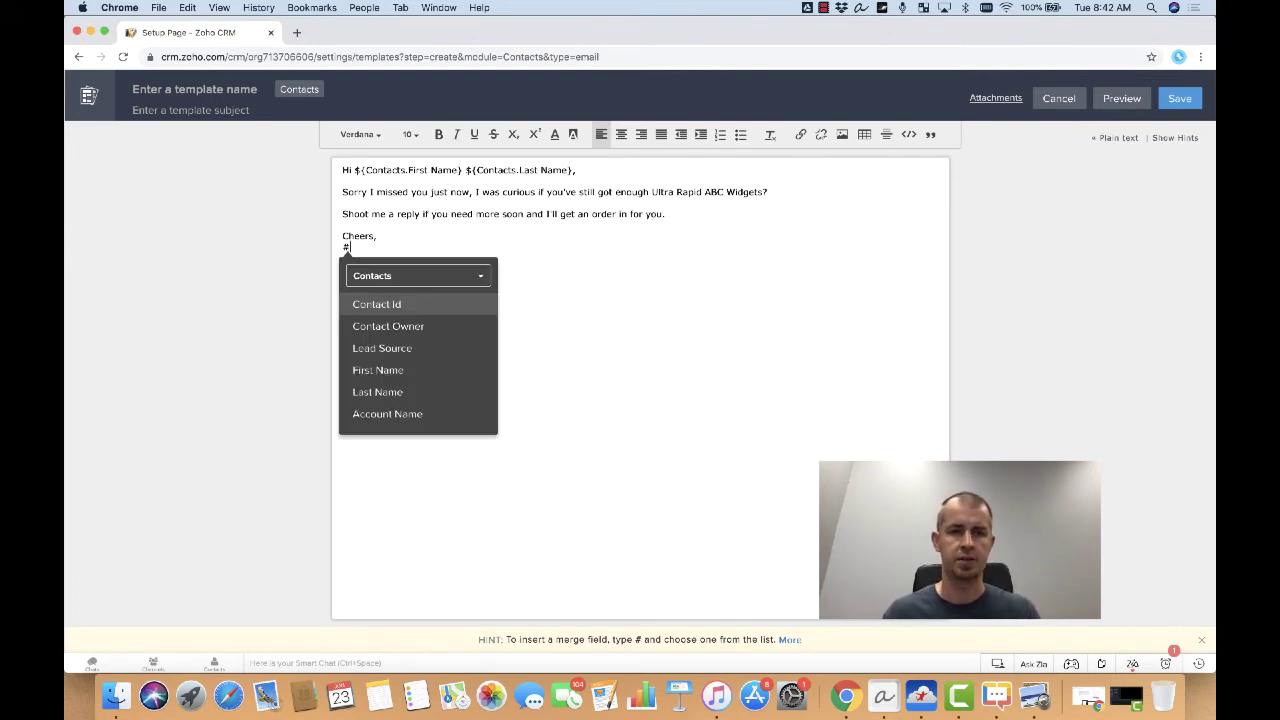
{"action": "type", "text": "fir"}
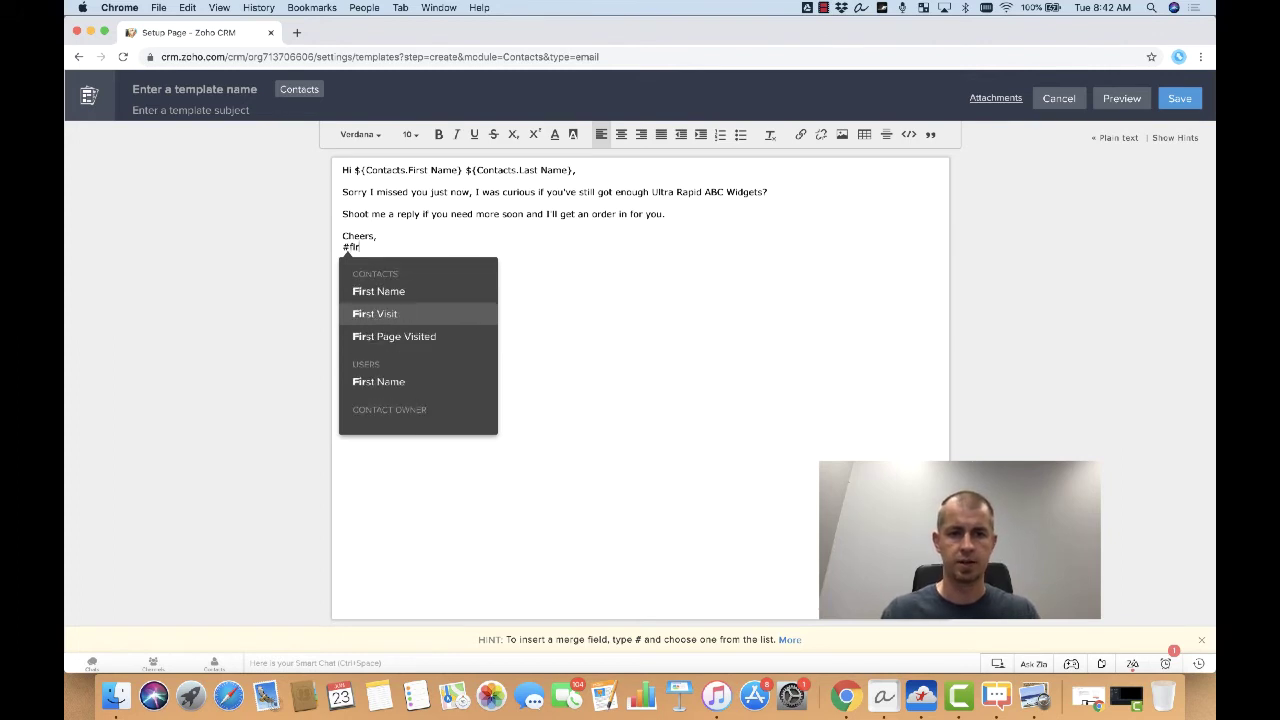
{"action": "scroll", "coordinate": [420, 332], "scroll_direction": "down", "scroll_amount": 3}
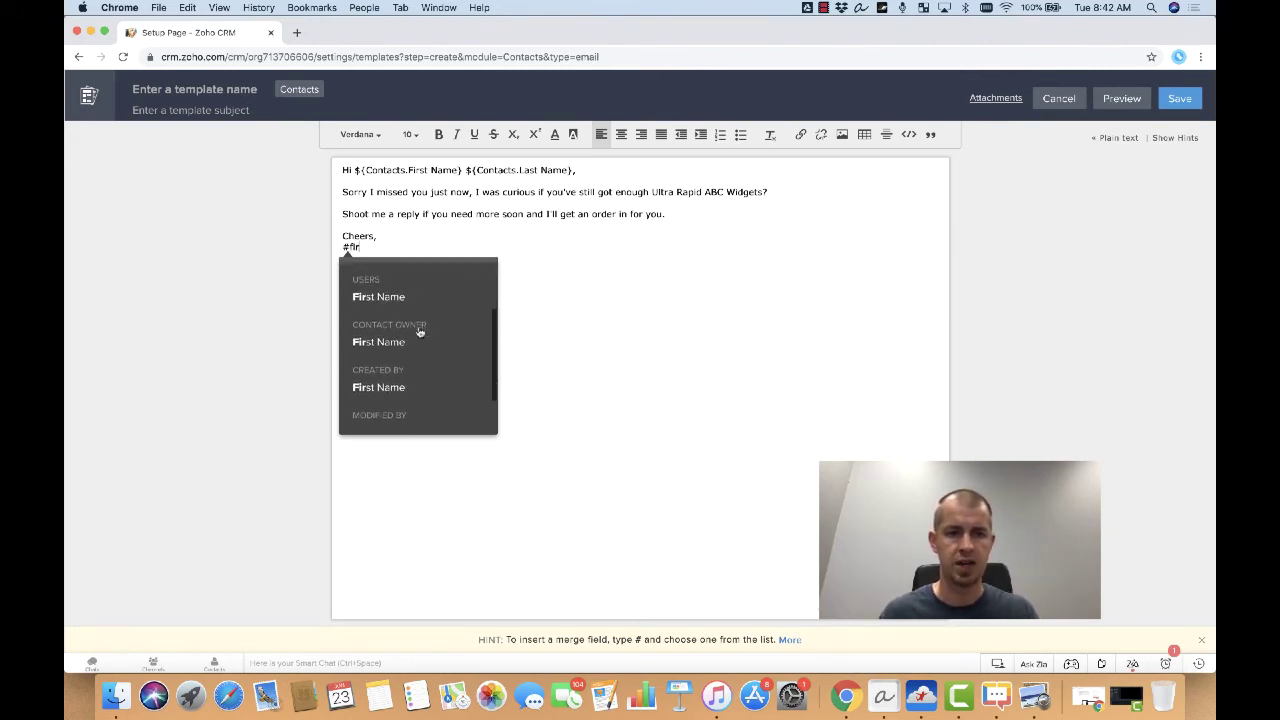
{"action": "left_click", "coordinate": [391, 294]}
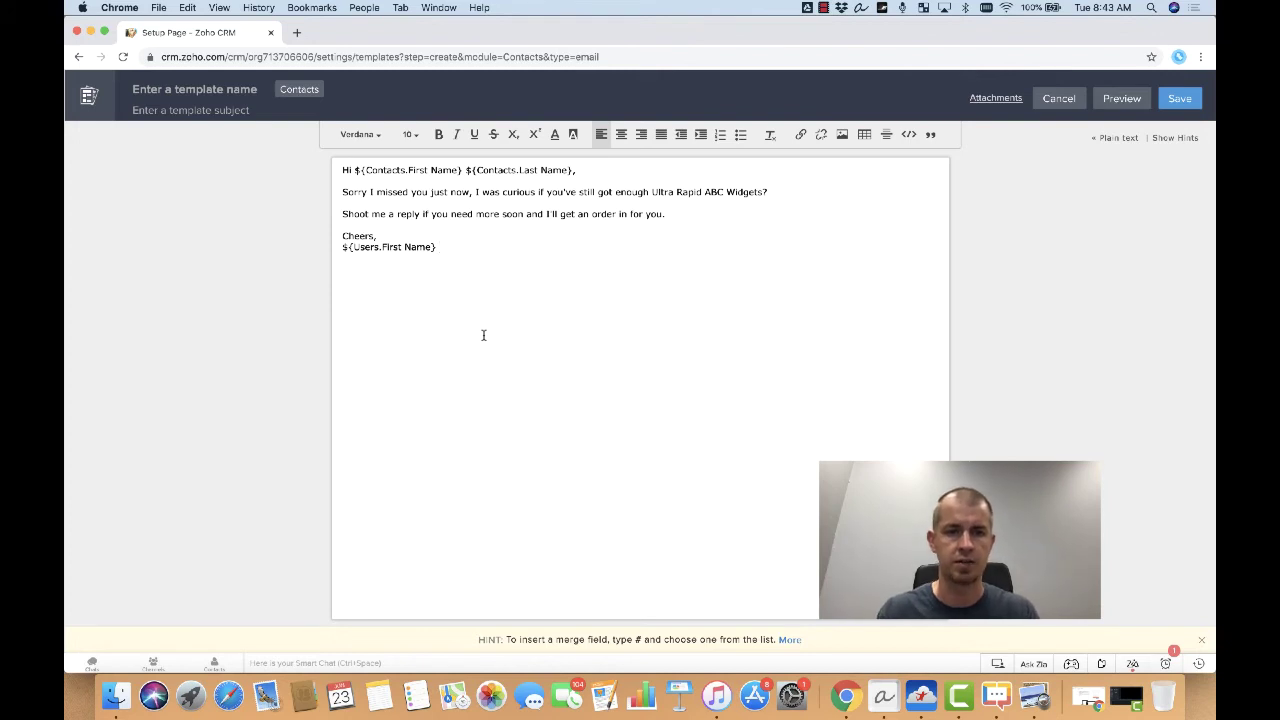
Insert the Users Last Name merge field after the first name in the signature.
{"action": "type", "text": "#"}
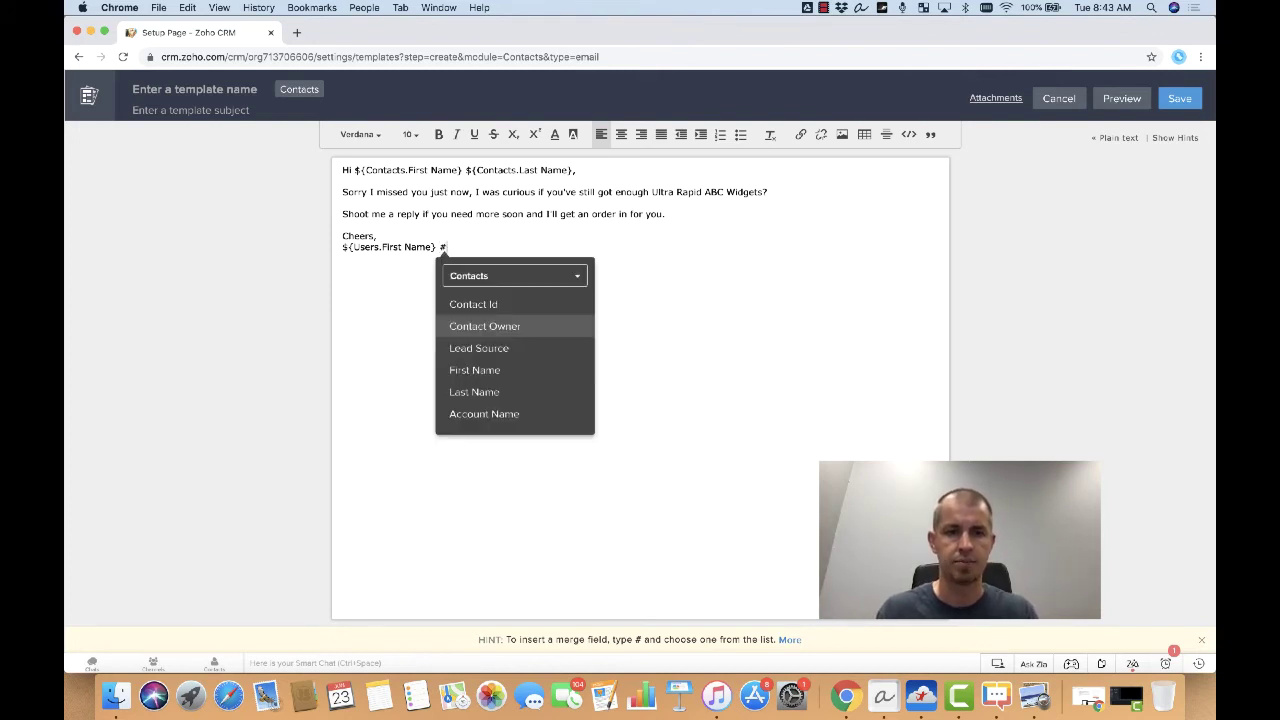
{"action": "type", "text": "las"}
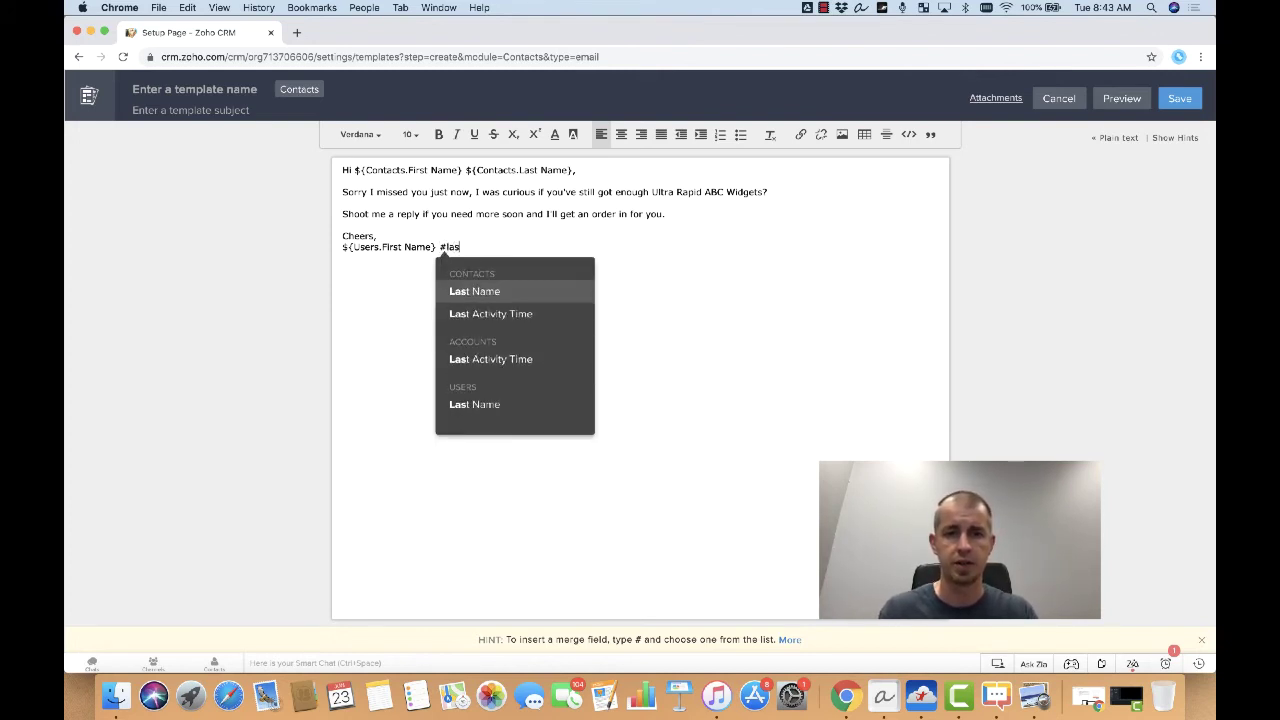
{"action": "scroll", "coordinate": [513, 369], "scroll_direction": "down", "scroll_amount": 1}
{"action": "left_click", "coordinate": [516, 358]}
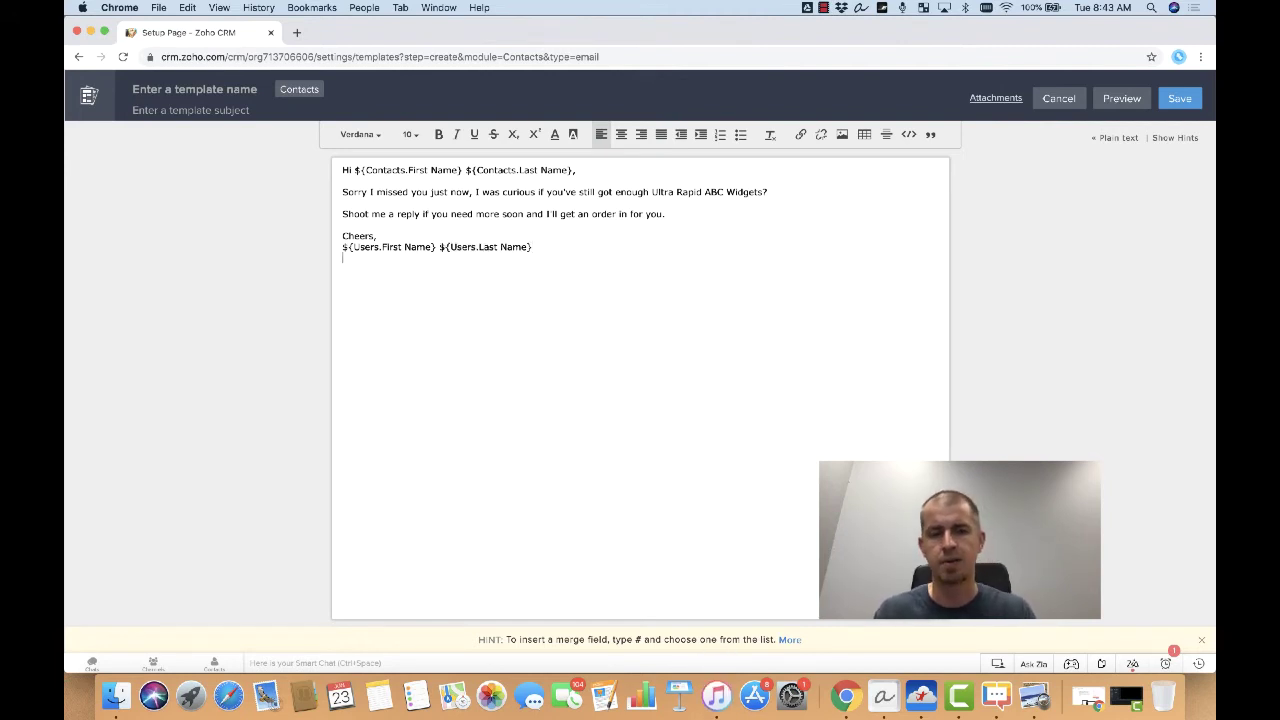
Add the company line "Lucky 7 Widgets" to the signature, with the Users Phone merge field on the line below.
{"action": "key", "text": "Return"}
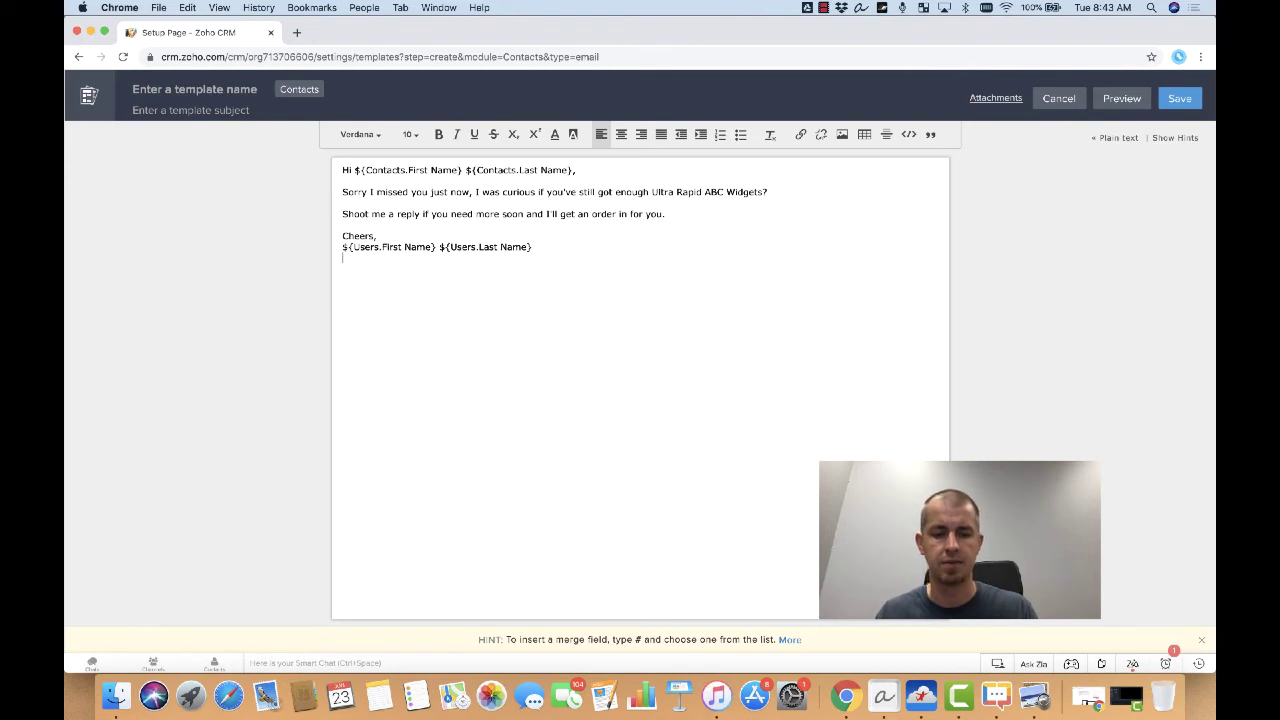
{"action": "type", "text": "ucky"}
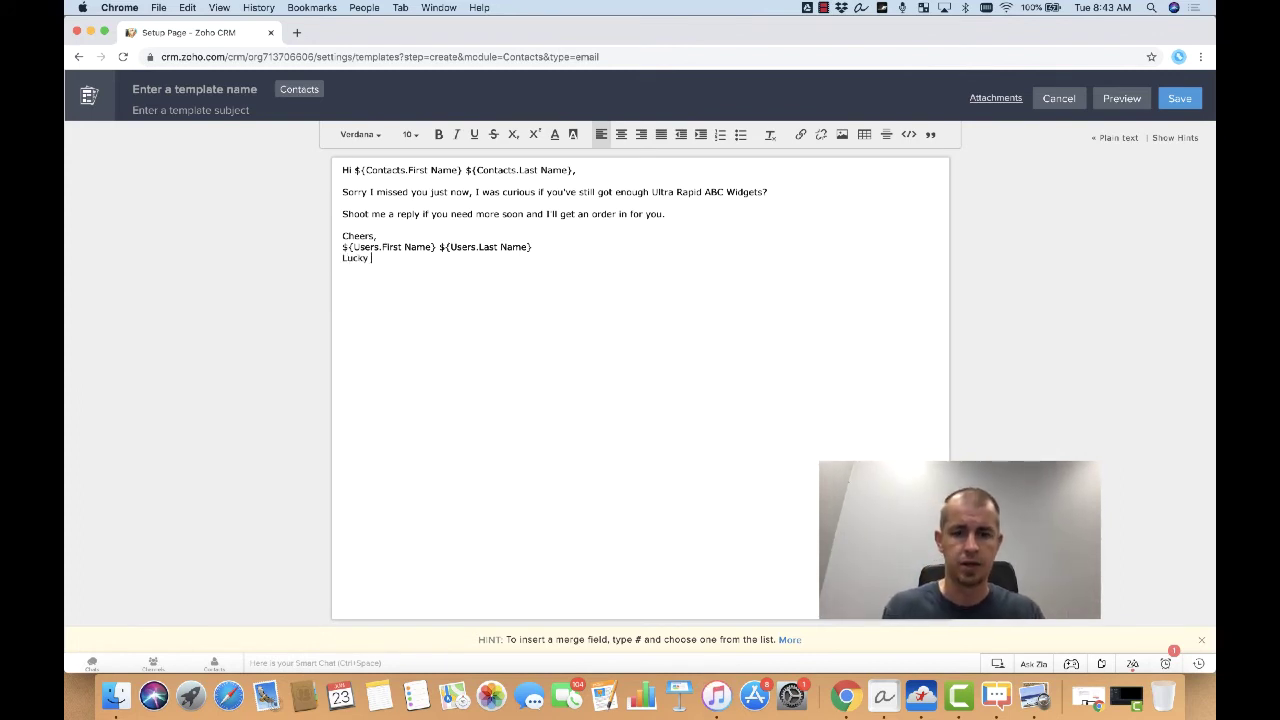
{"action": "type", "text": " 7 Widgets"}
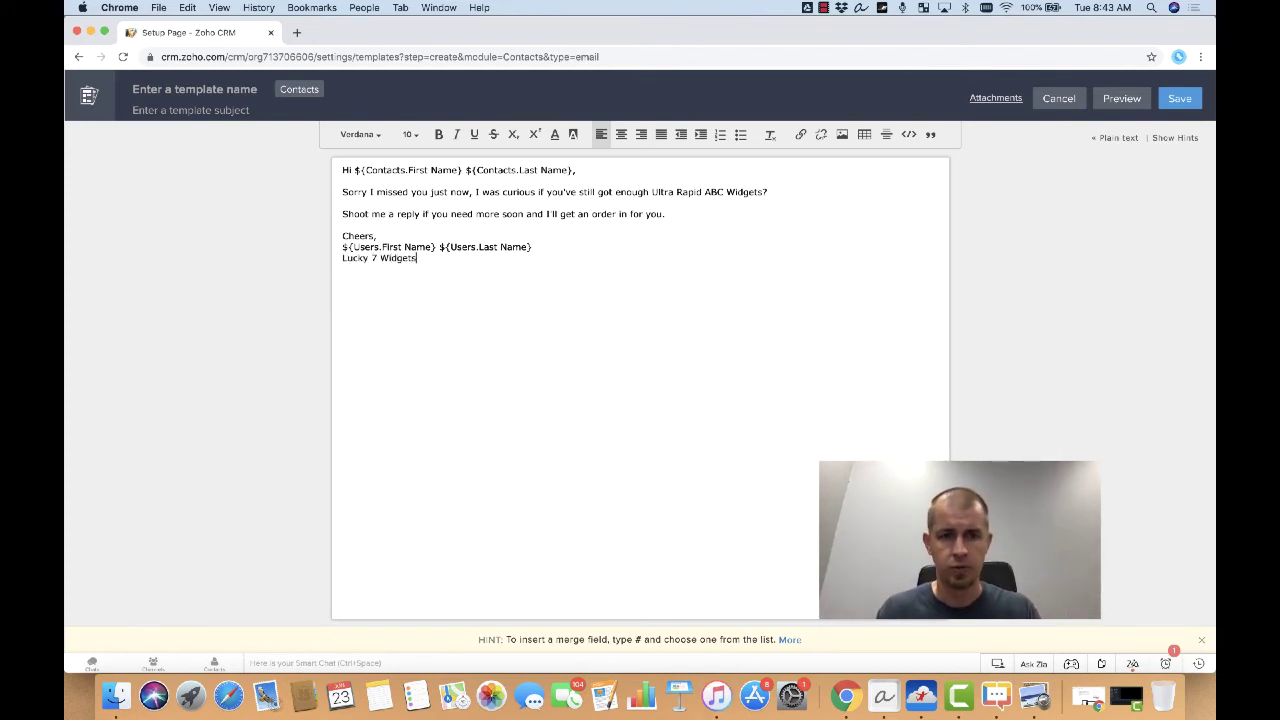
{"action": "key", "text": "Return"}
{"action": "type", "text": "#ph"}
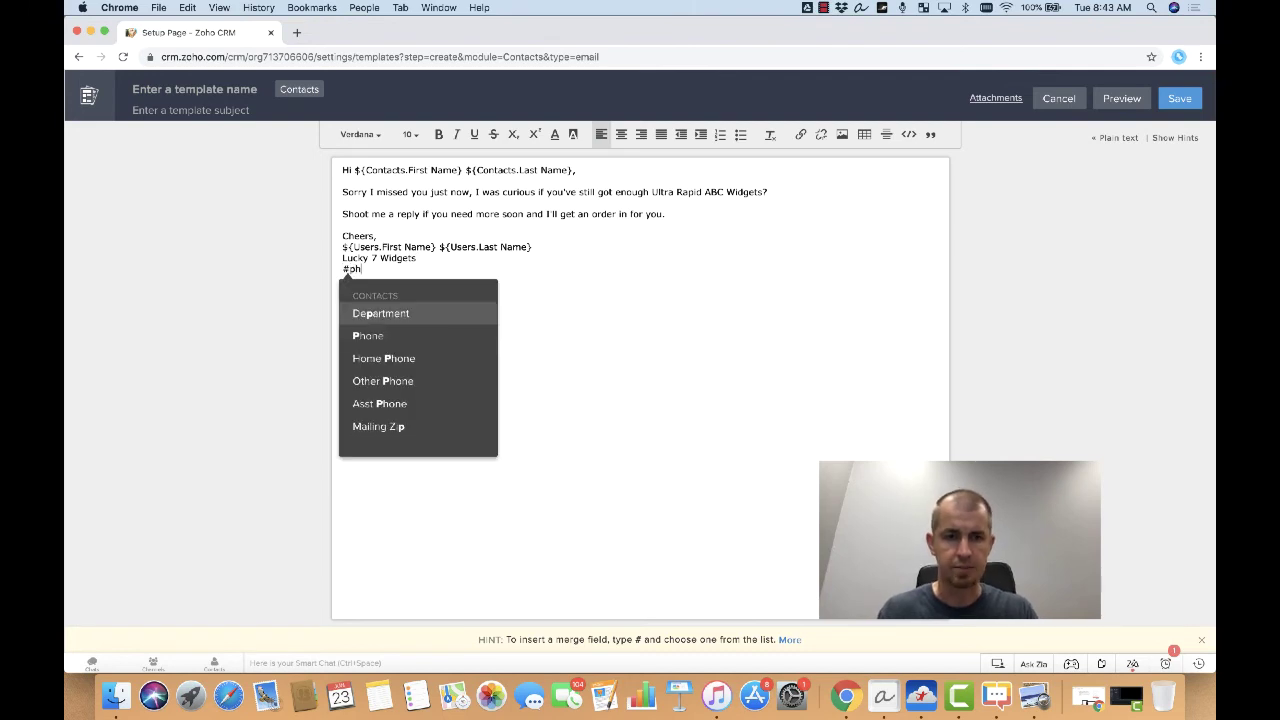
{"action": "scroll", "coordinate": [434, 409], "scroll_direction": "down", "scroll_amount": 5}
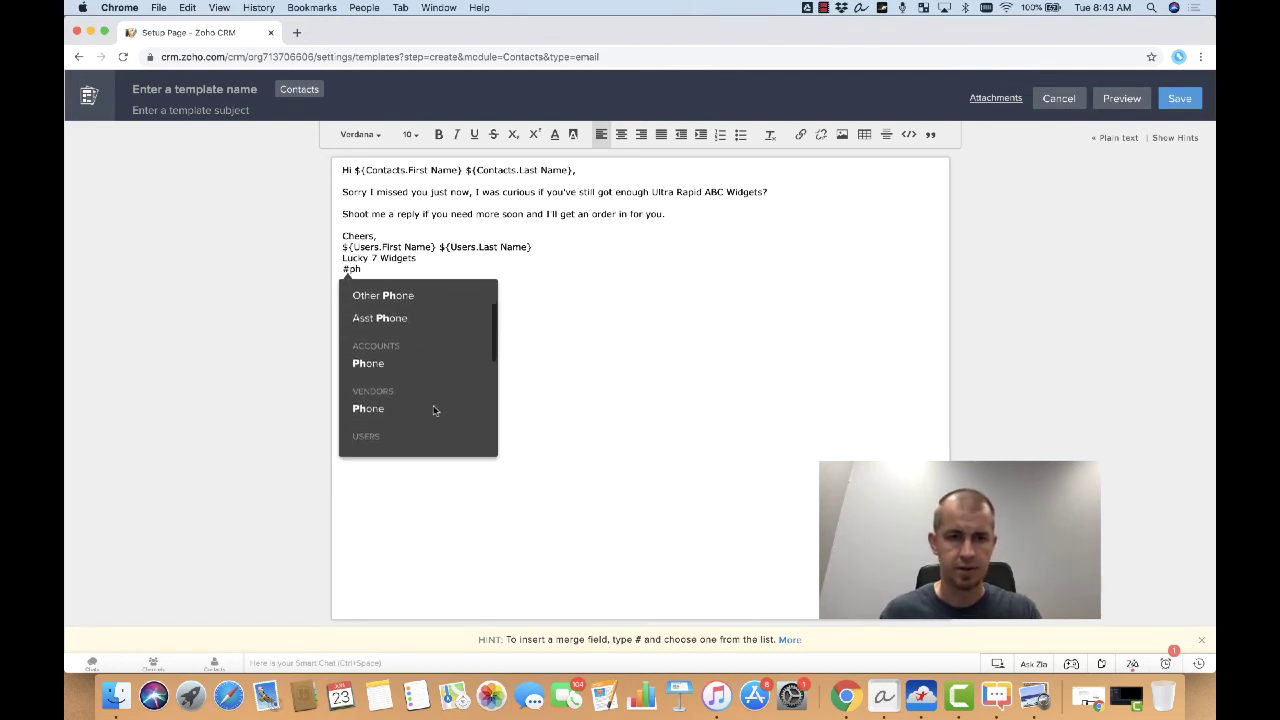
{"action": "left_click", "coordinate": [400, 357]}
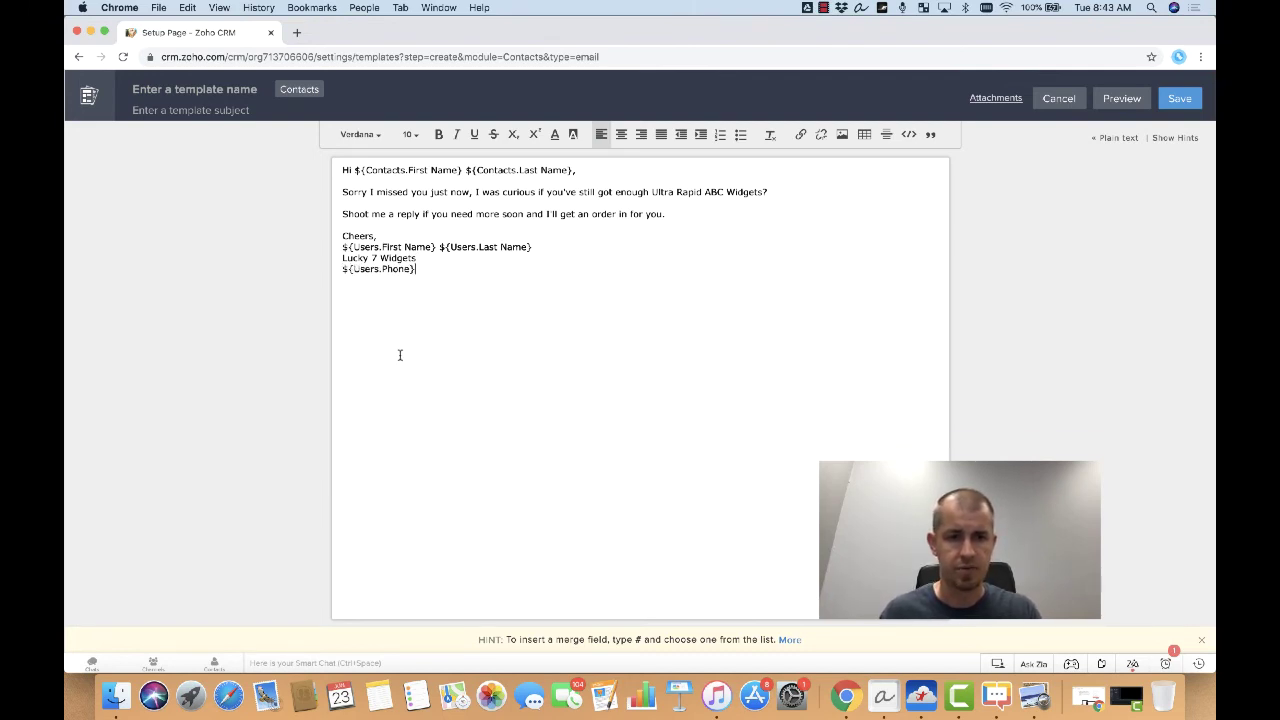
{"action": "key", "text": "Return"}
{"action": "type", "text": "www"}
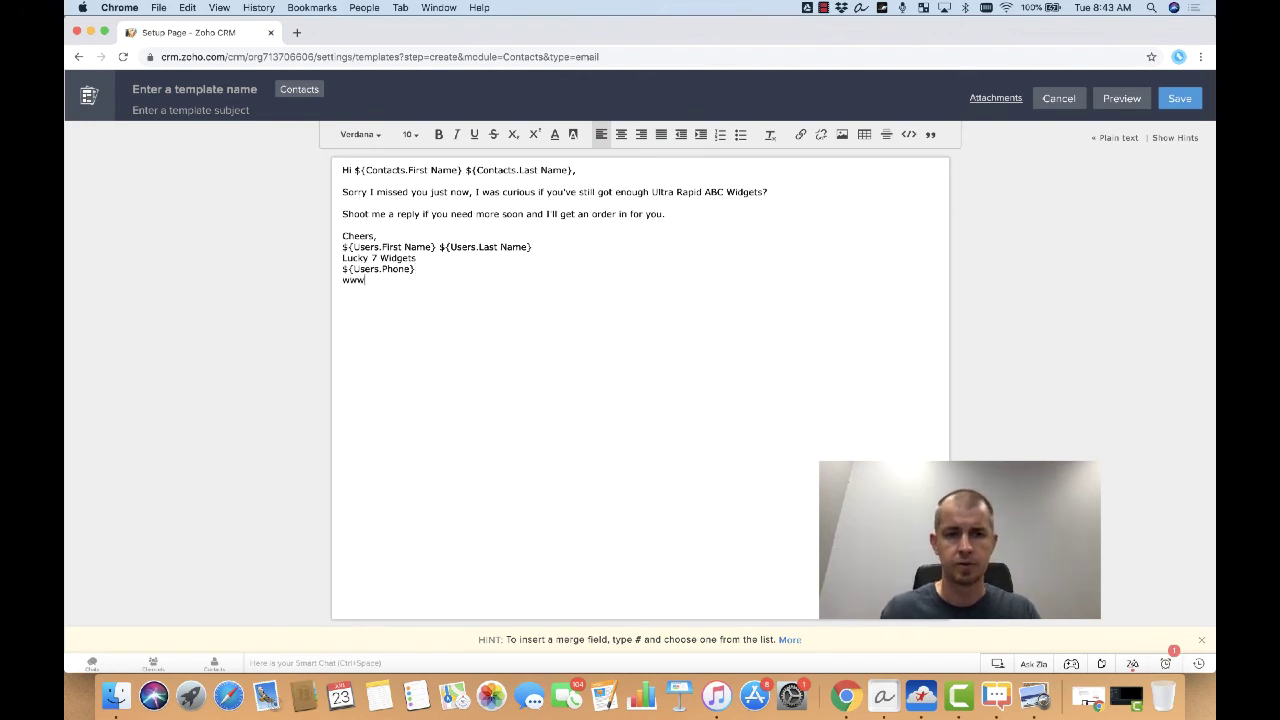
{"action": "type", "text": ".lucky7w"}
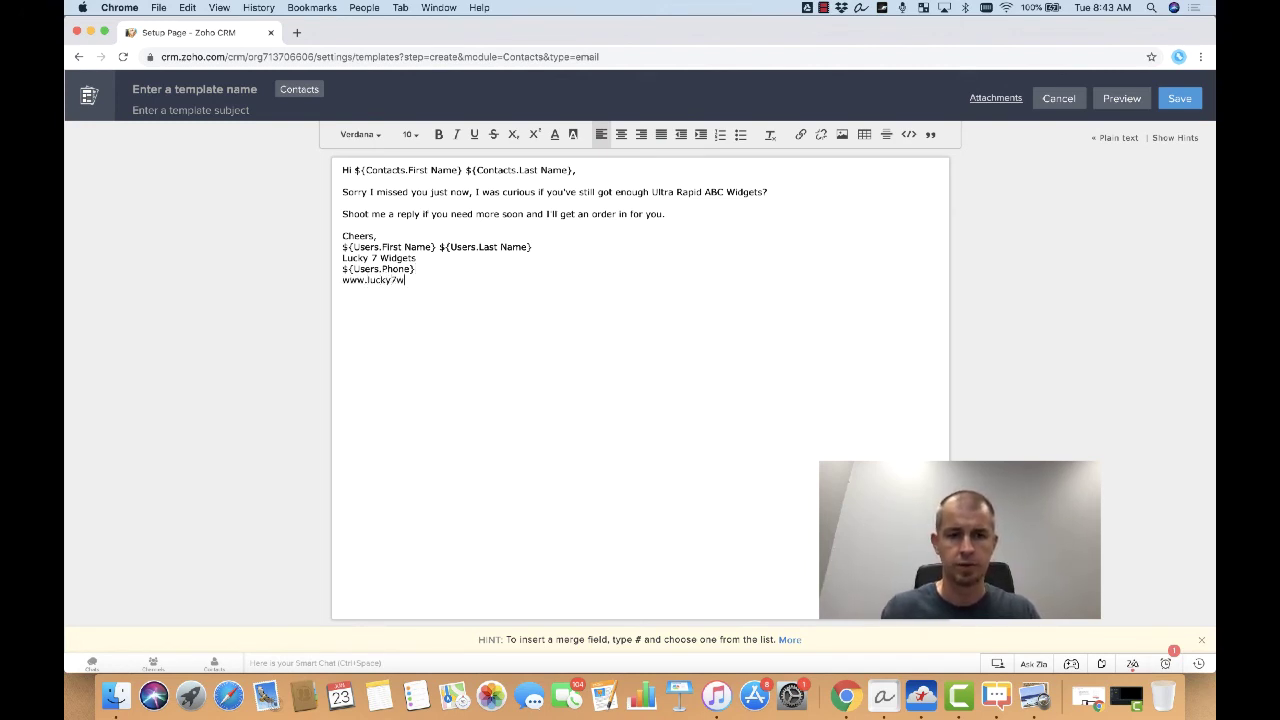
{"action": "type", "text": "idgets.com"}
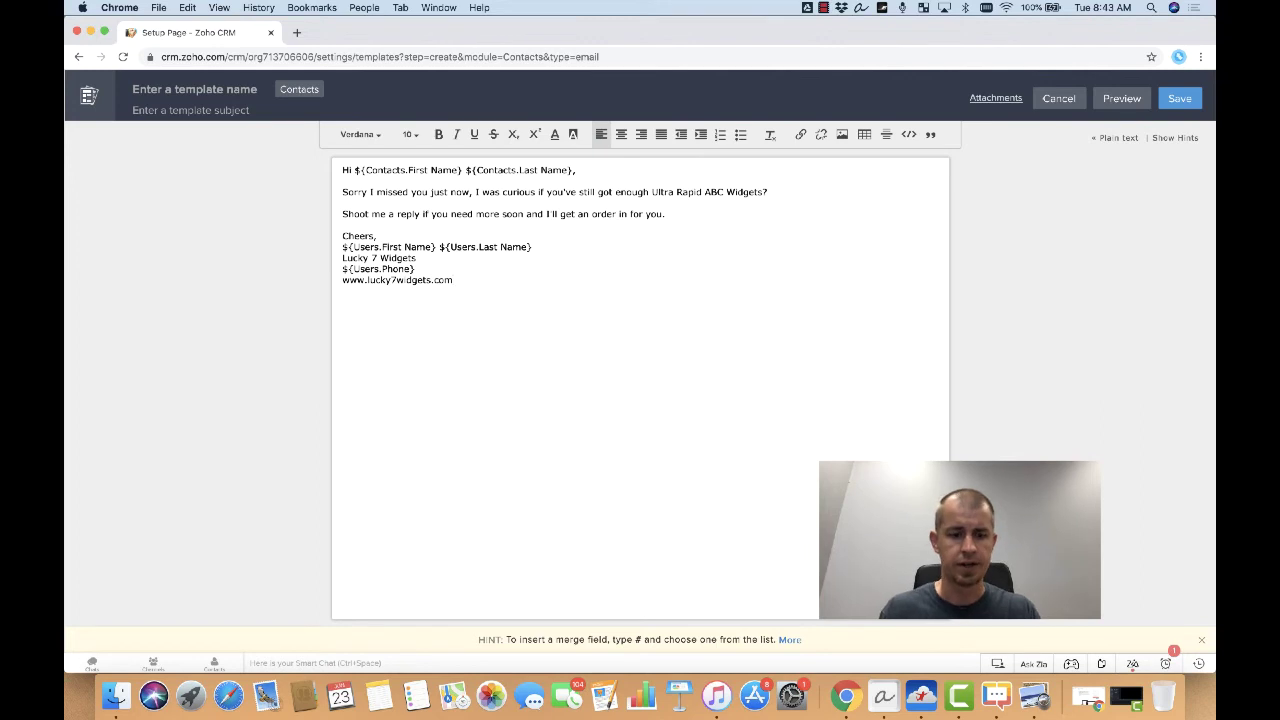
{"action": "key", "text": "shift+super+Left"}
{"action": "key", "text": "super+c"}
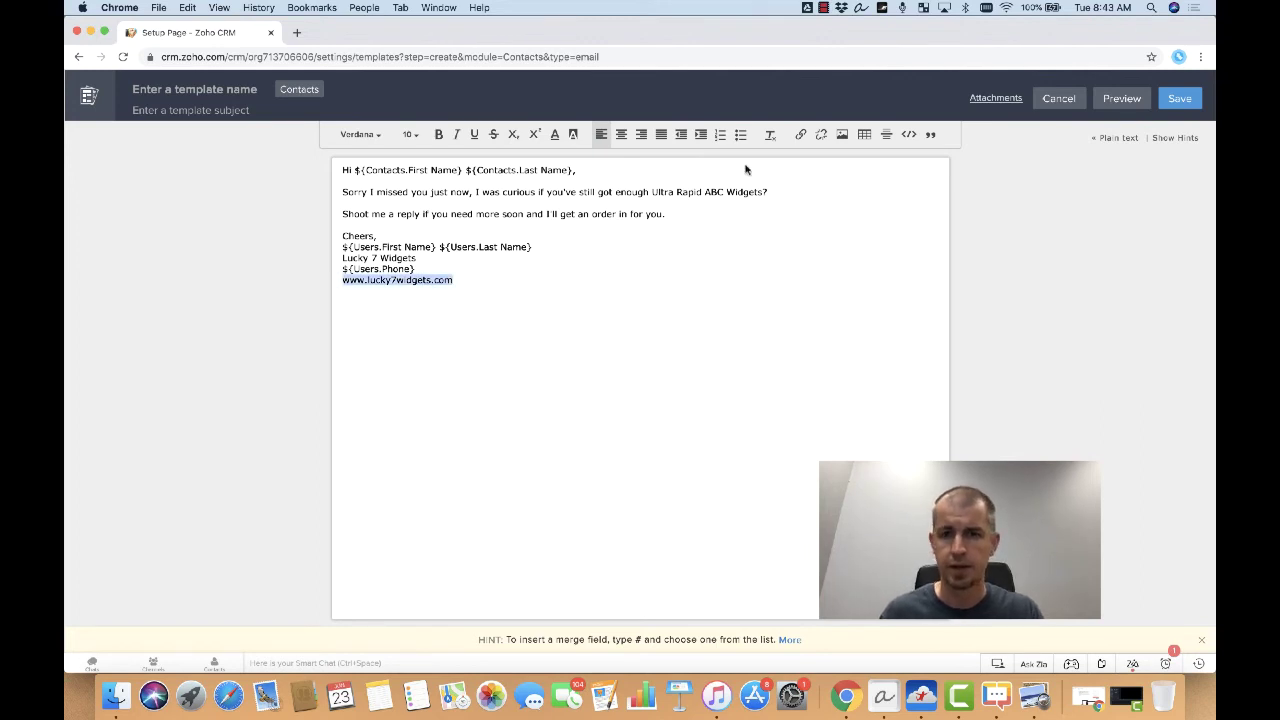
{"action": "left_click", "coordinate": [799, 135]}
{"action": "left_click", "coordinate": [626, 252]}
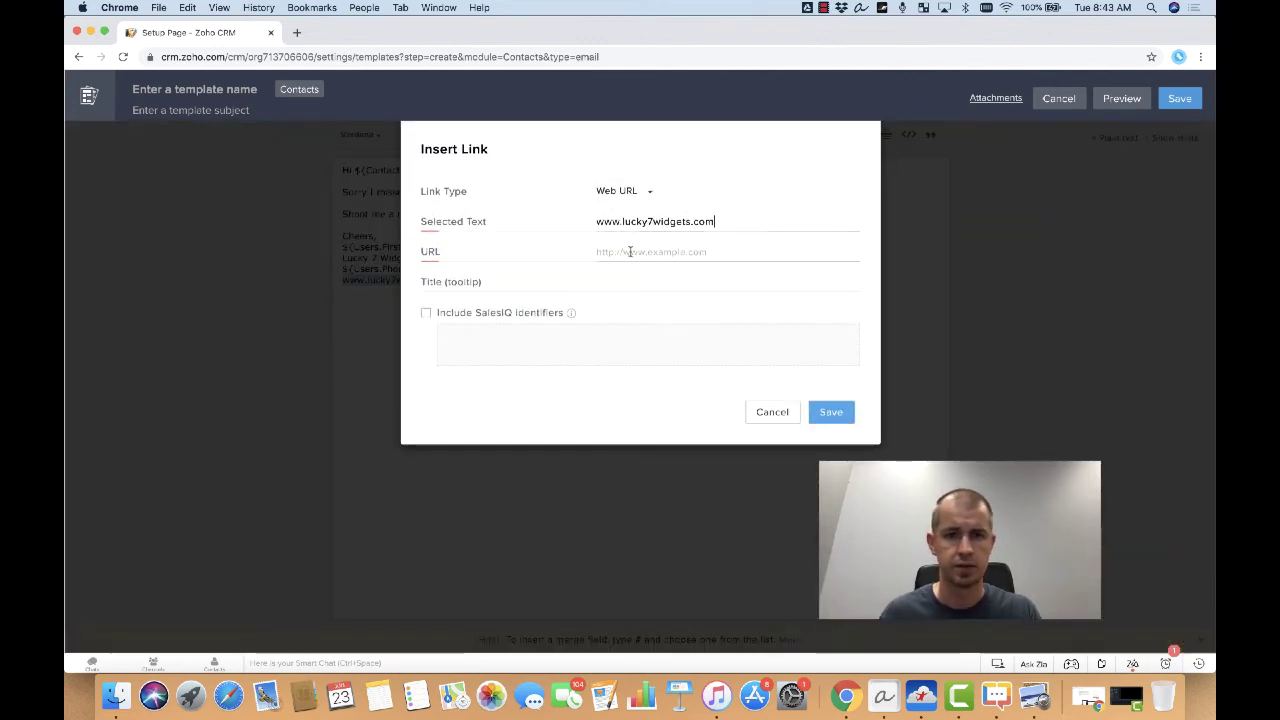
{"action": "key", "text": "super+v"}
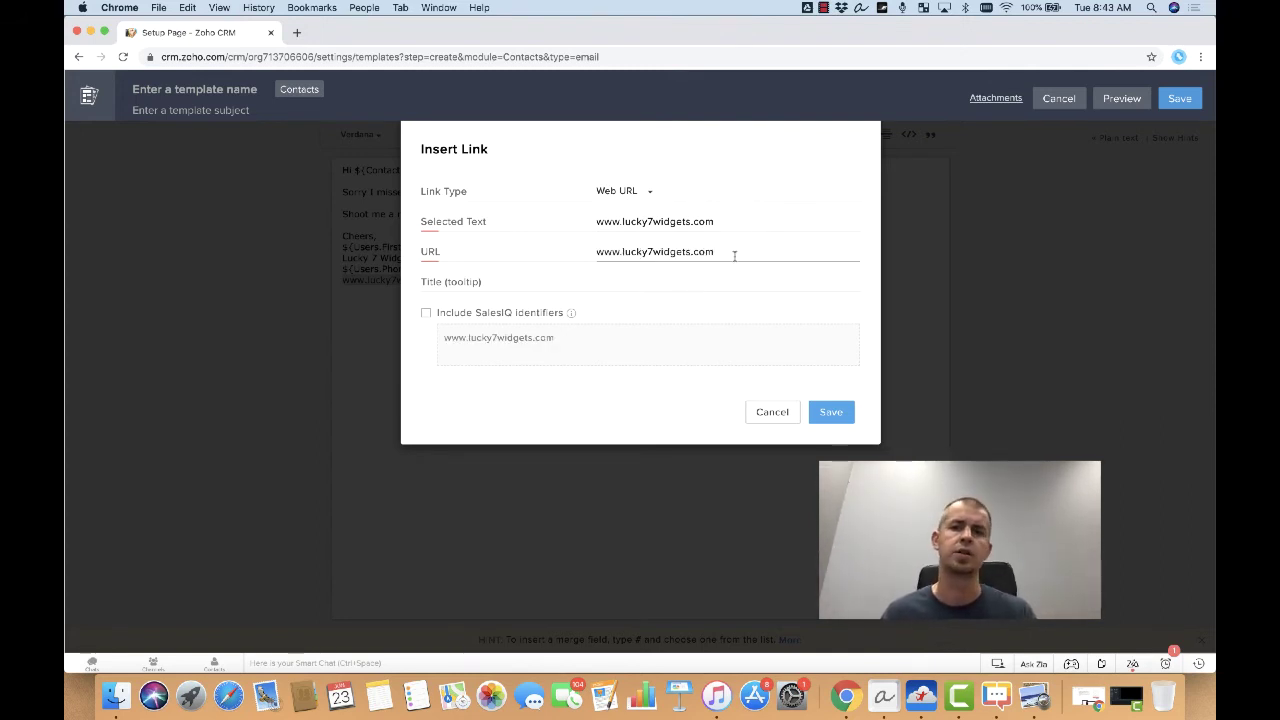
{"action": "key", "text": "super+Left"}
{"action": "type", "text": "h"}
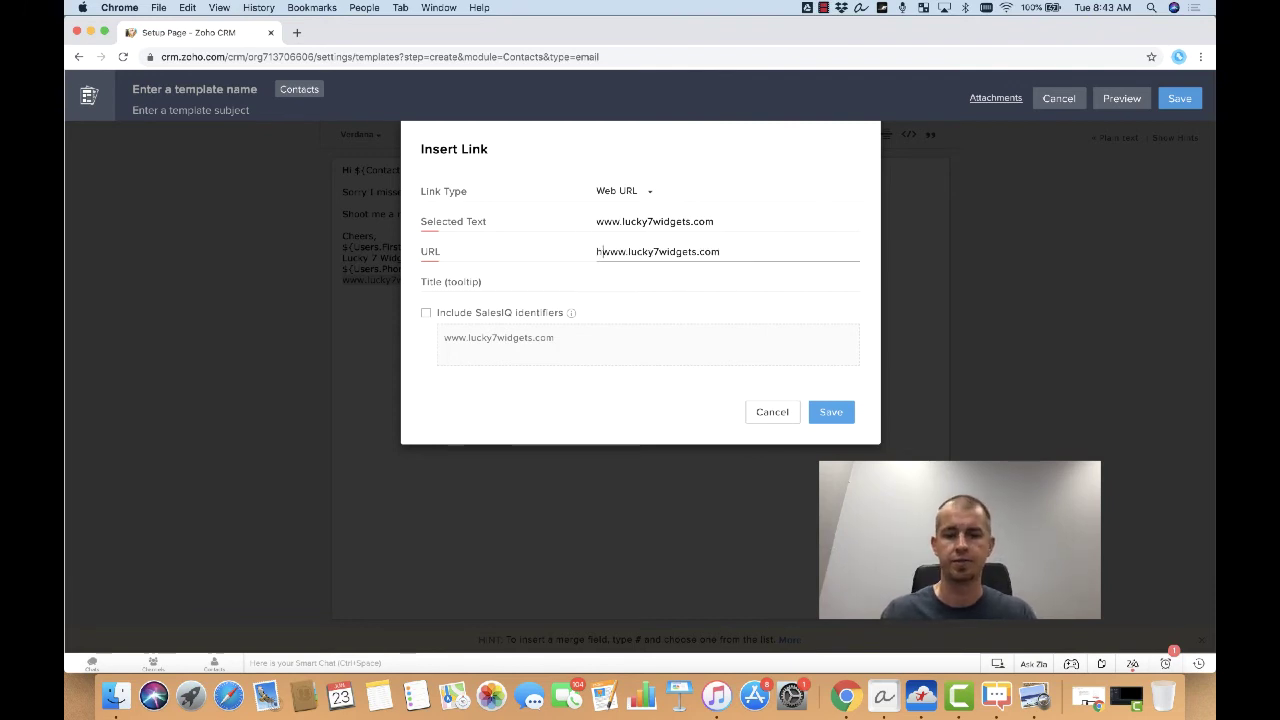
{"action": "type", "text": "ttps://"}
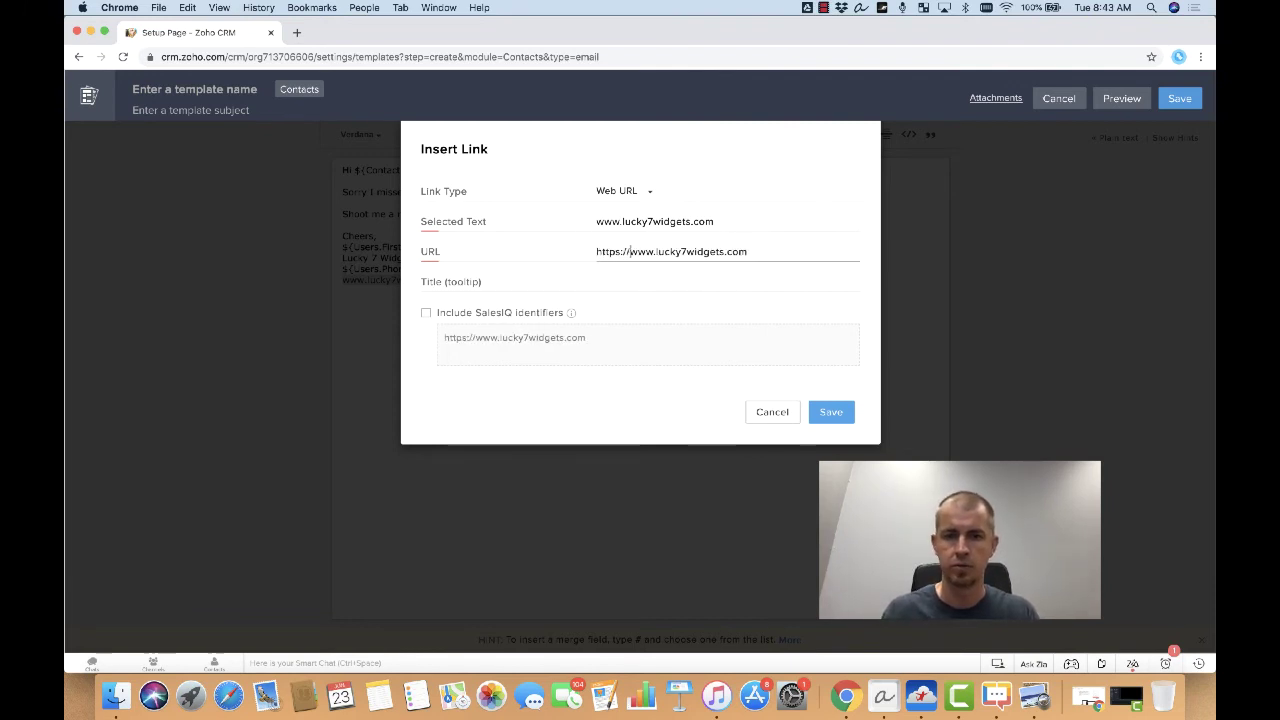
{"action": "left_click", "coordinate": [519, 316]}
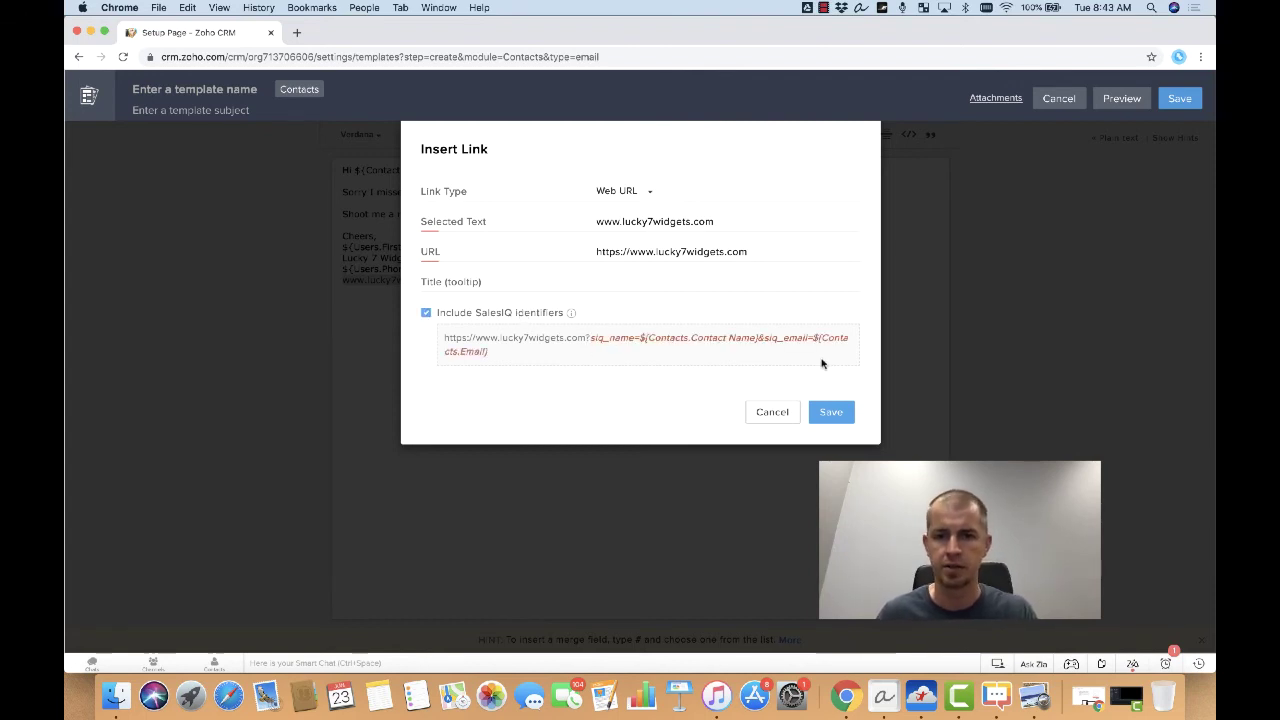
{"action": "left_click", "coordinate": [831, 414]}
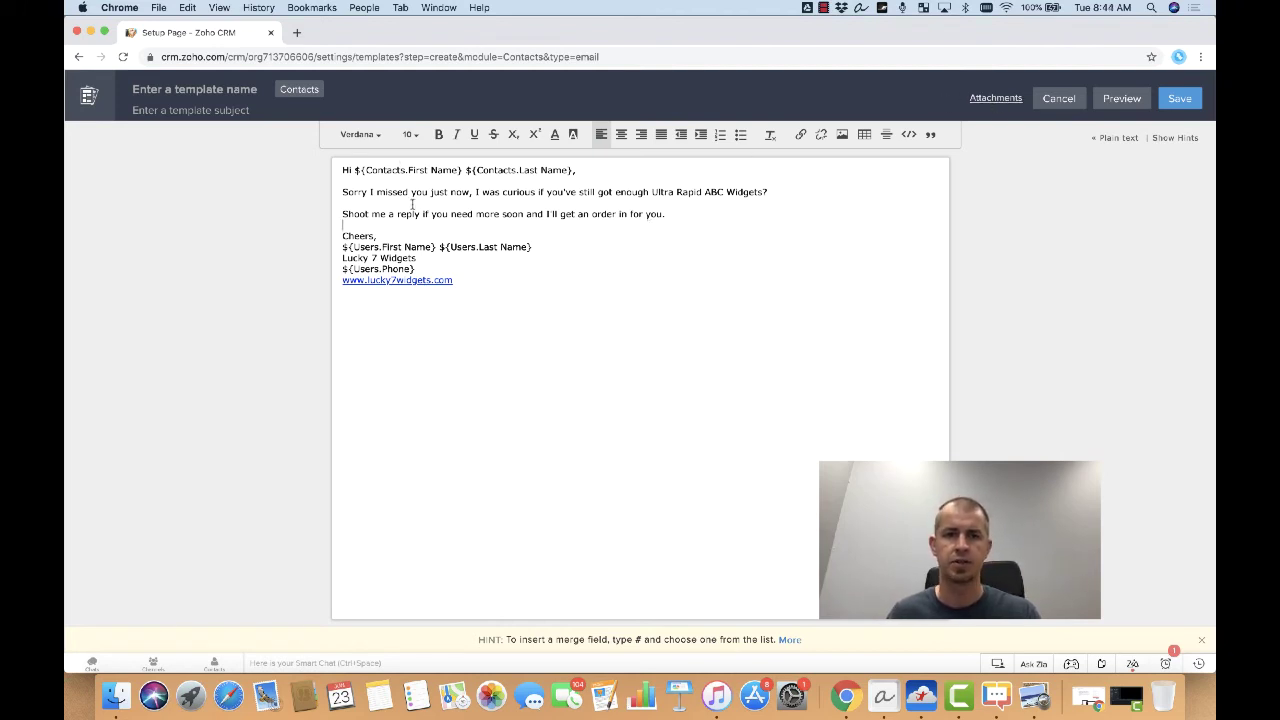
Set the template subject to "Sorry I missed you".
{"action": "left_click", "coordinate": [186, 111]}
{"action": "type", "text": "Sorry"}
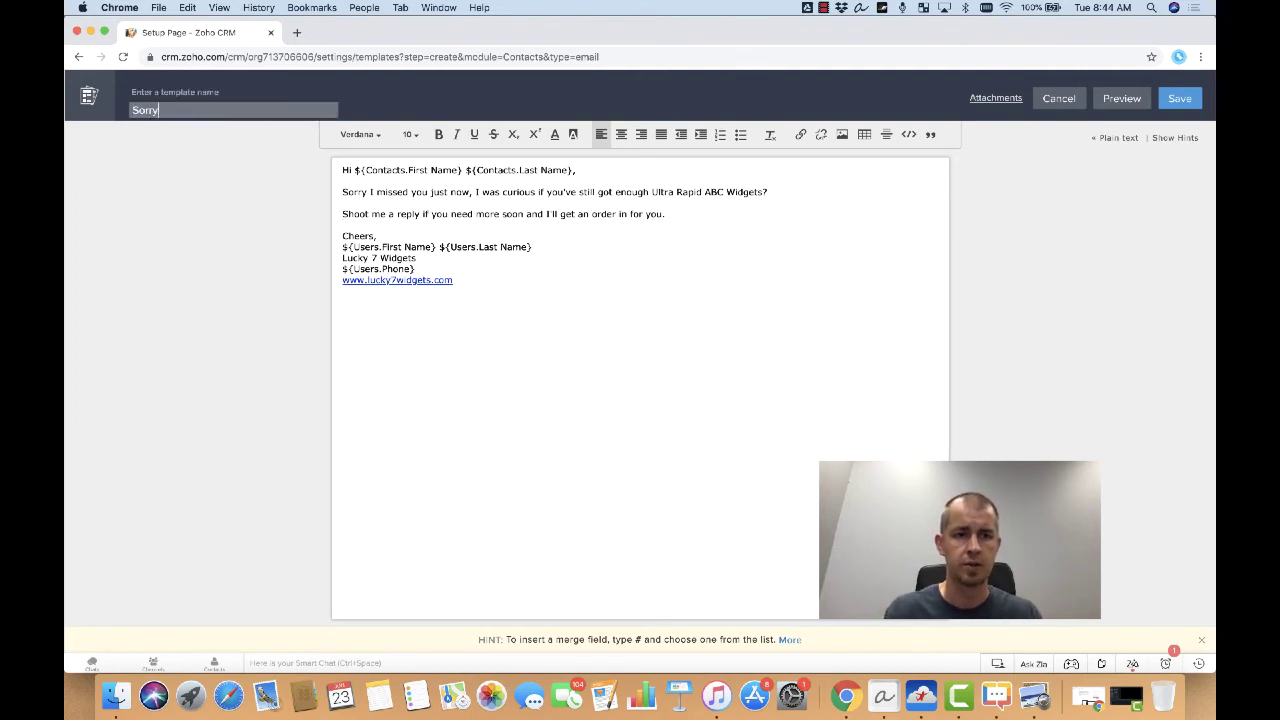
{"action": "type", "text": " I missed you"}
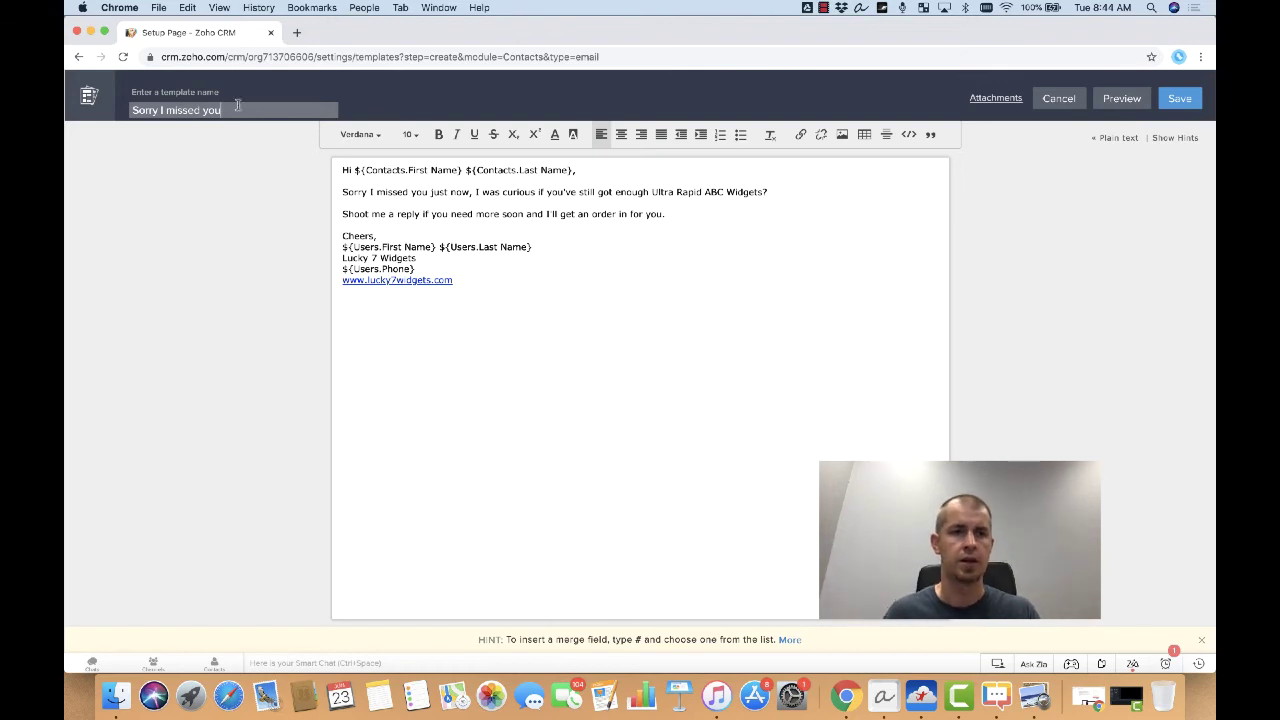
{"action": "left_click", "coordinate": [201, 92]}
{"action": "left_click", "coordinate": [168, 110]}
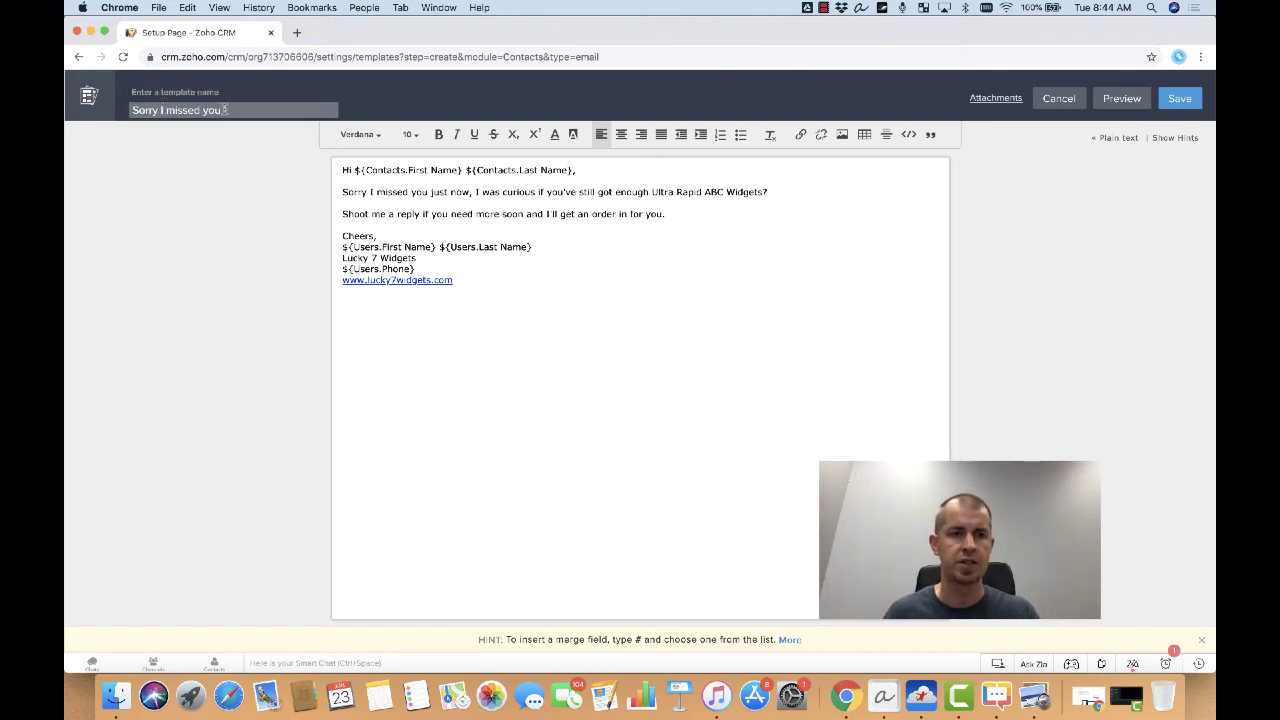
{"action": "left_click_drag", "start_coordinate": [168, 110], "coordinate": [202, 110]}
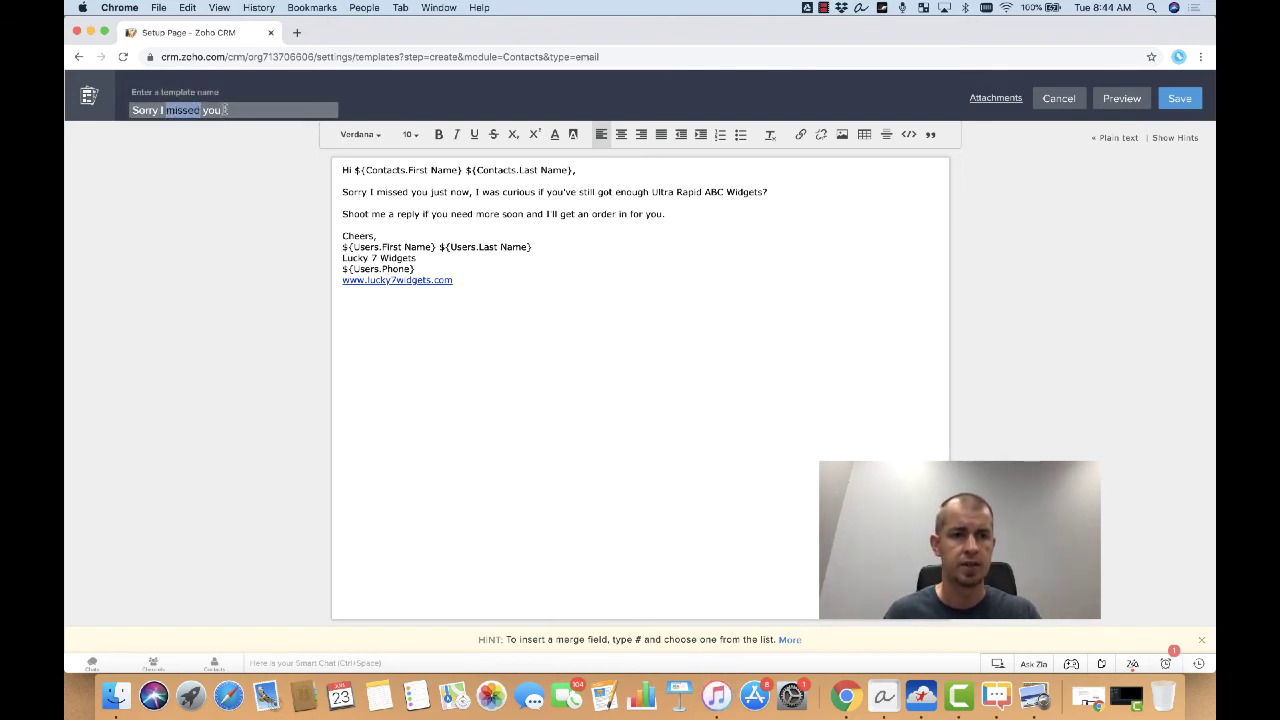
{"action": "left_click", "coordinate": [225, 109]}
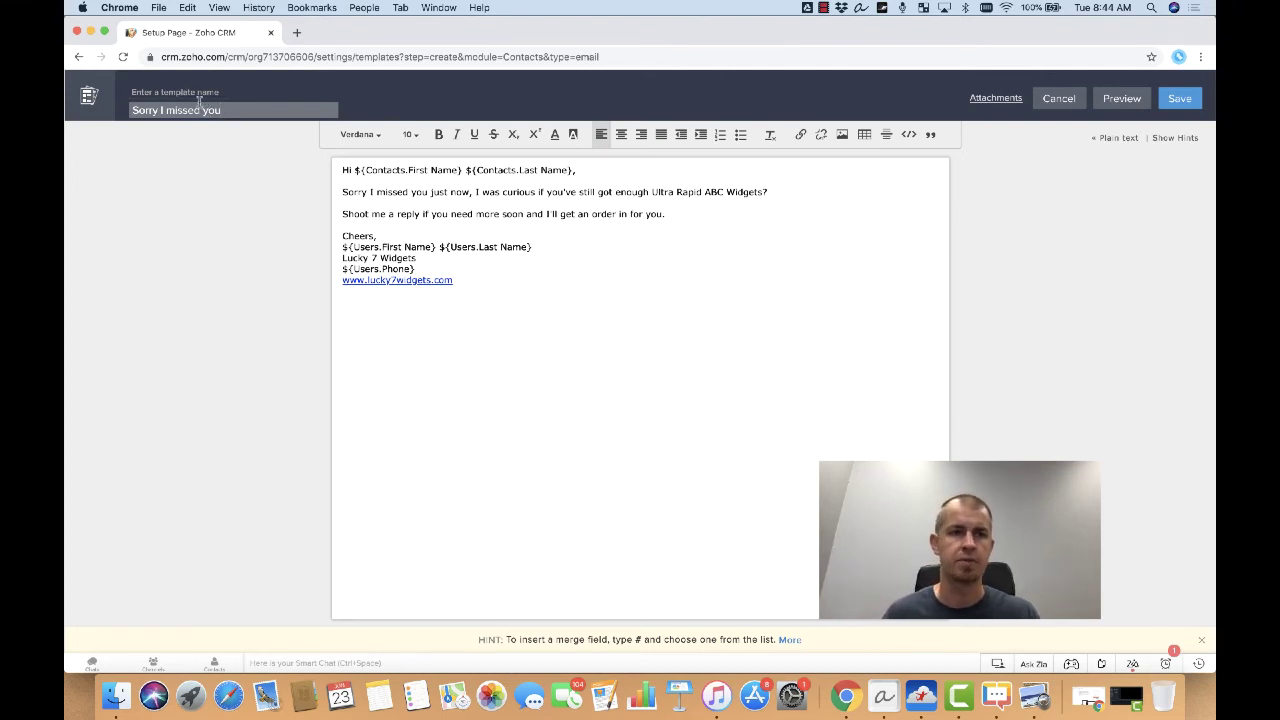
Name the template "Order VM Follow-Up".
{"action": "left_click", "coordinate": [190, 92]}
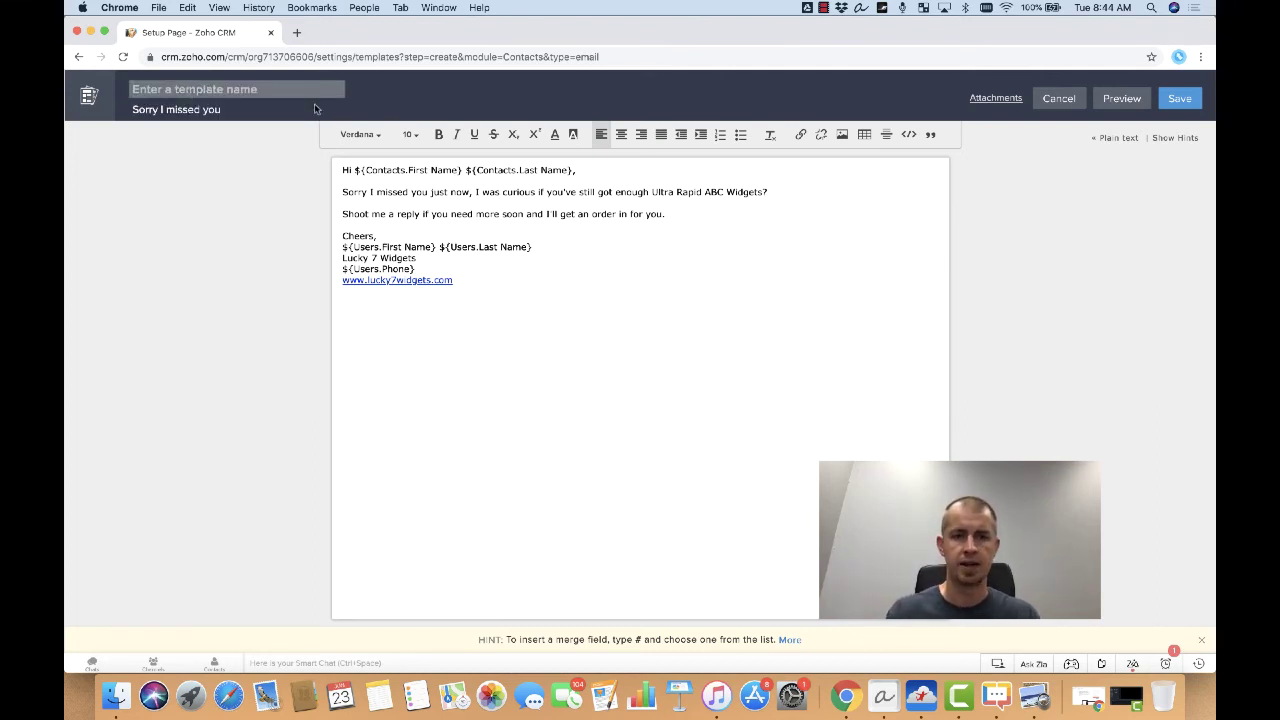
{"action": "type", "text": "Order VM"}
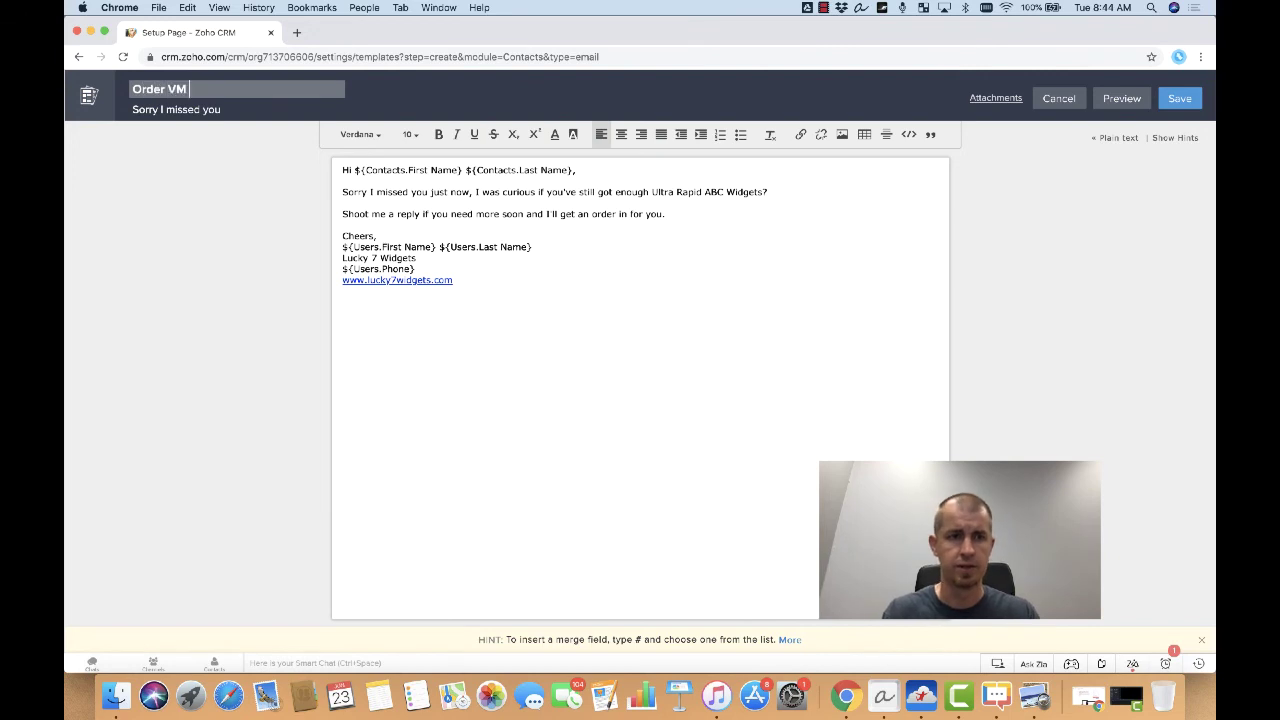
{"action": "type", "text": " Follow-Up"}
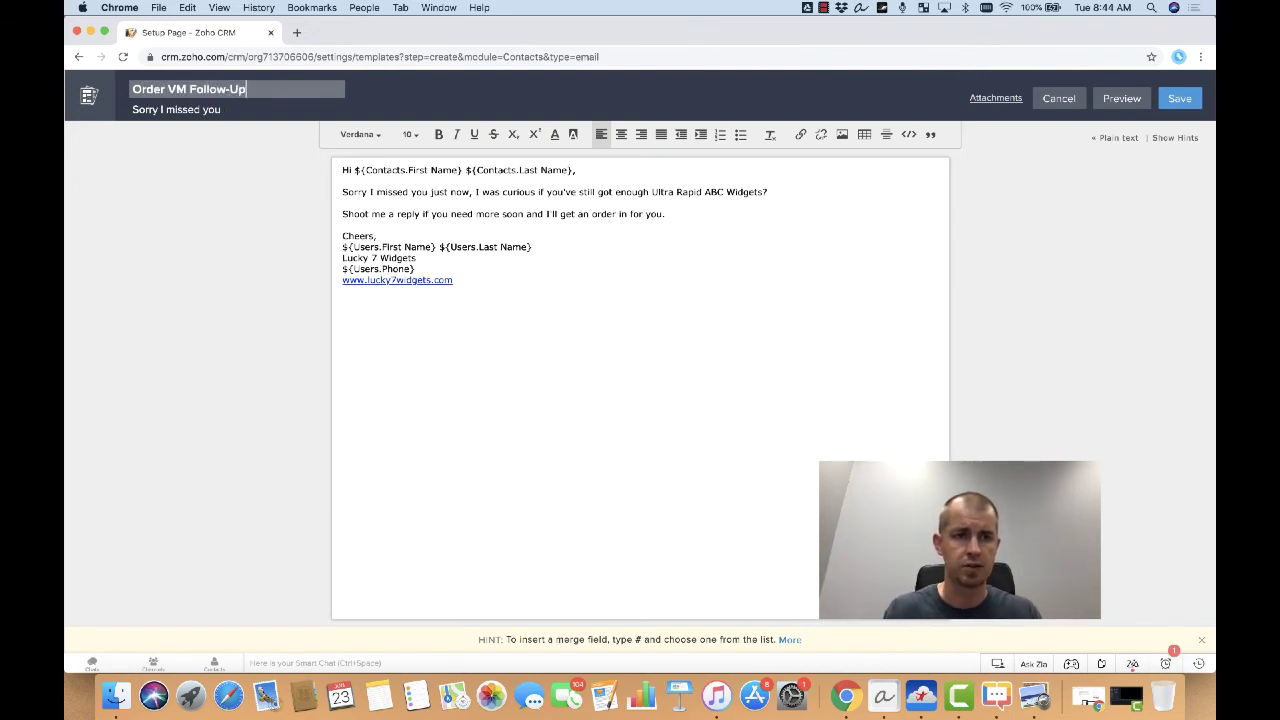
Save the template into a new folder named "Account Management Templates".
{"action": "left_click", "coordinate": [1178, 99]}
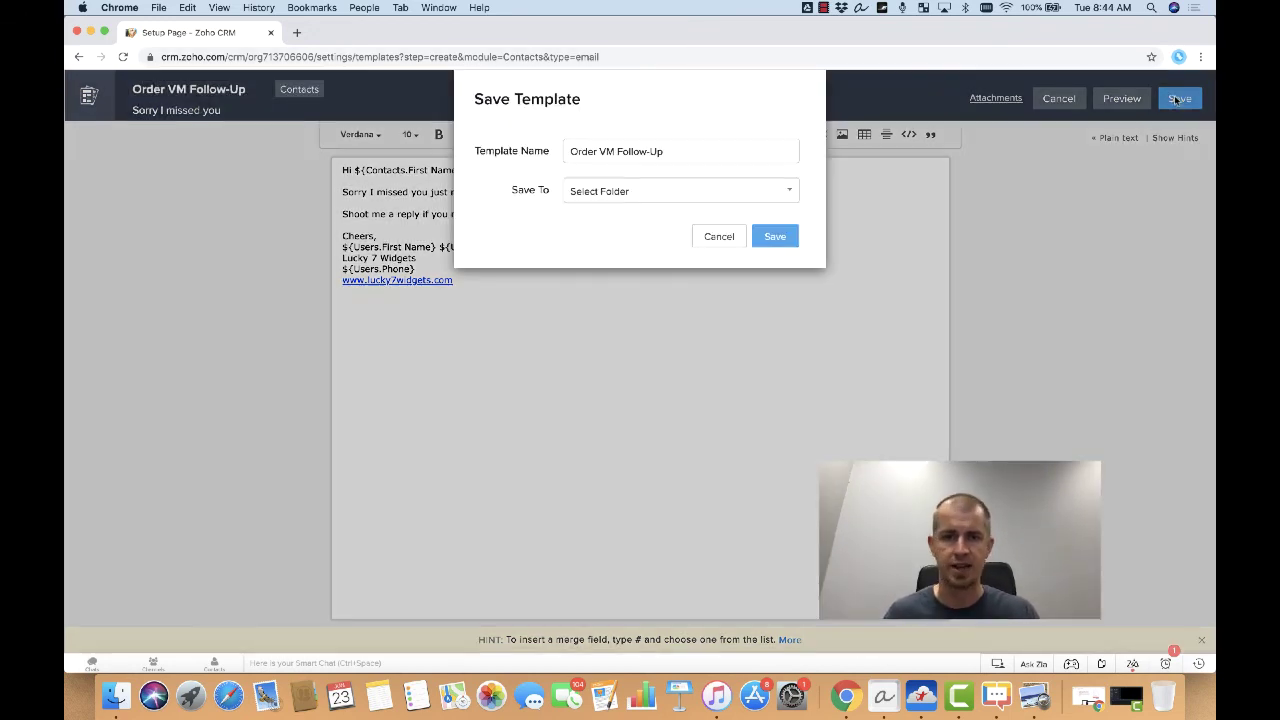
{"action": "left_click", "coordinate": [648, 194]}
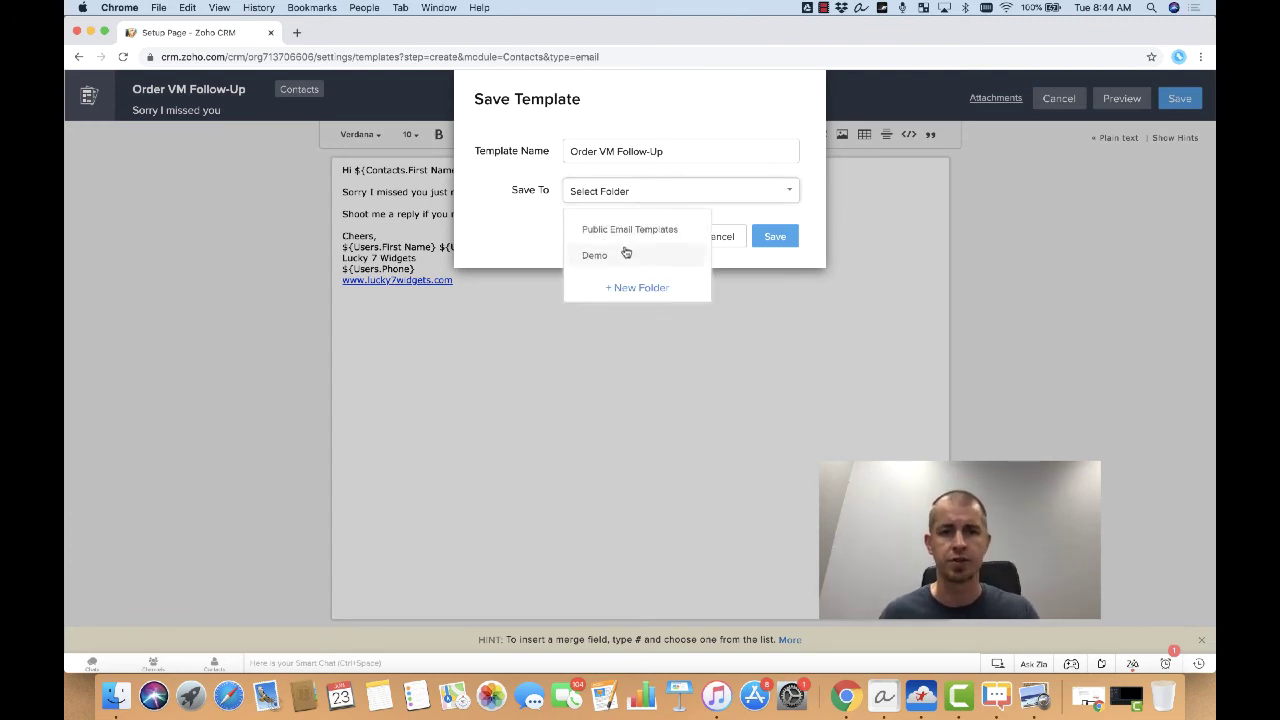
{"action": "left_click", "coordinate": [630, 288]}
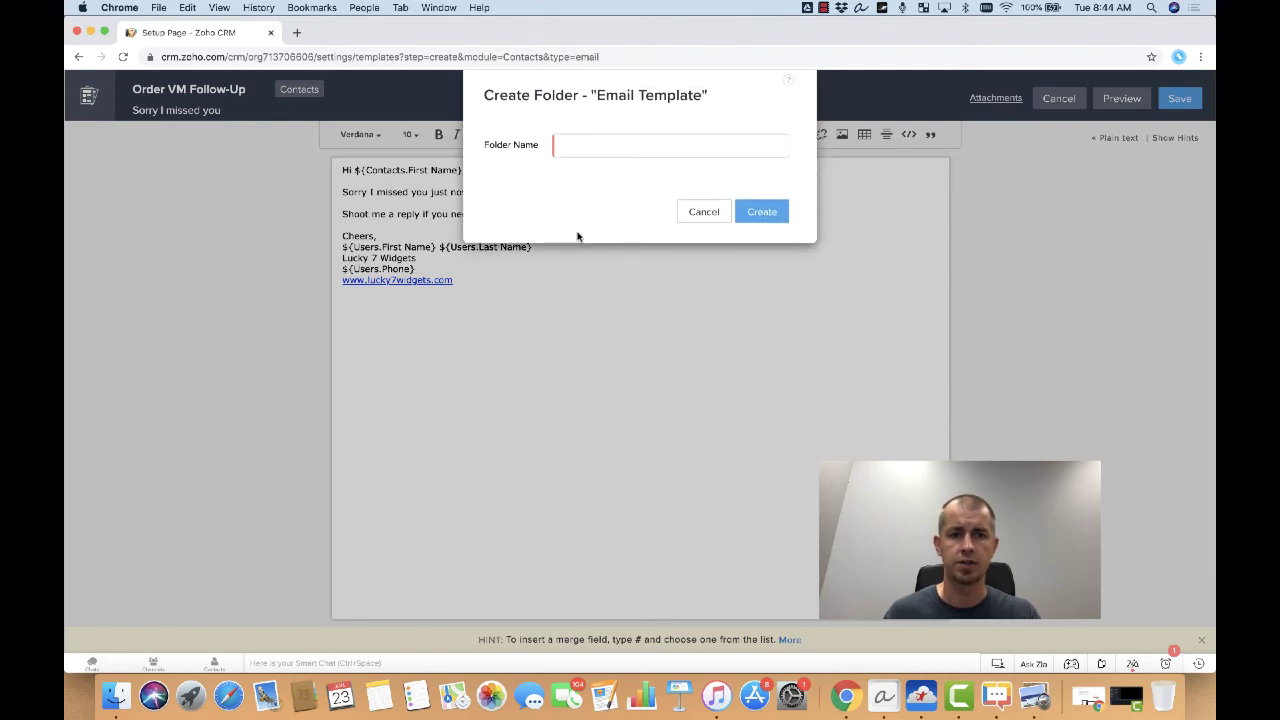
{"action": "left_click", "coordinate": [586, 146]}
{"action": "type", "text": "Sa"}
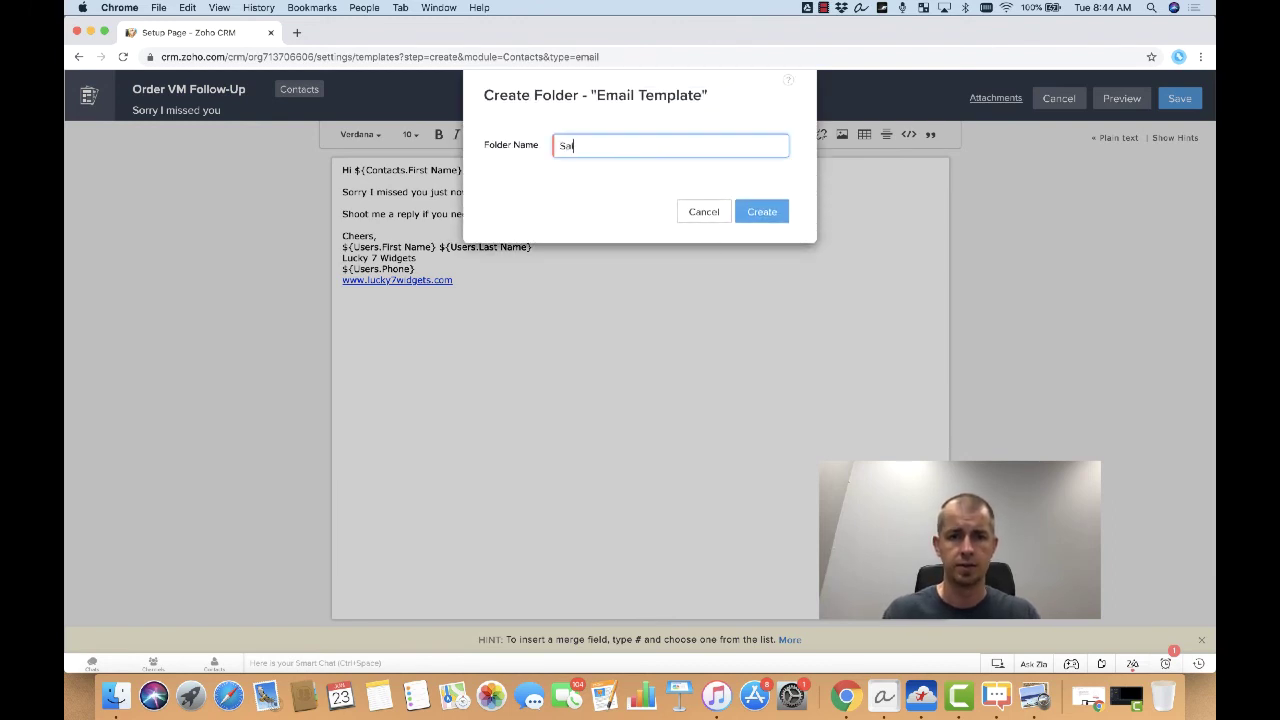
{"action": "type", "text": "Account Man"}
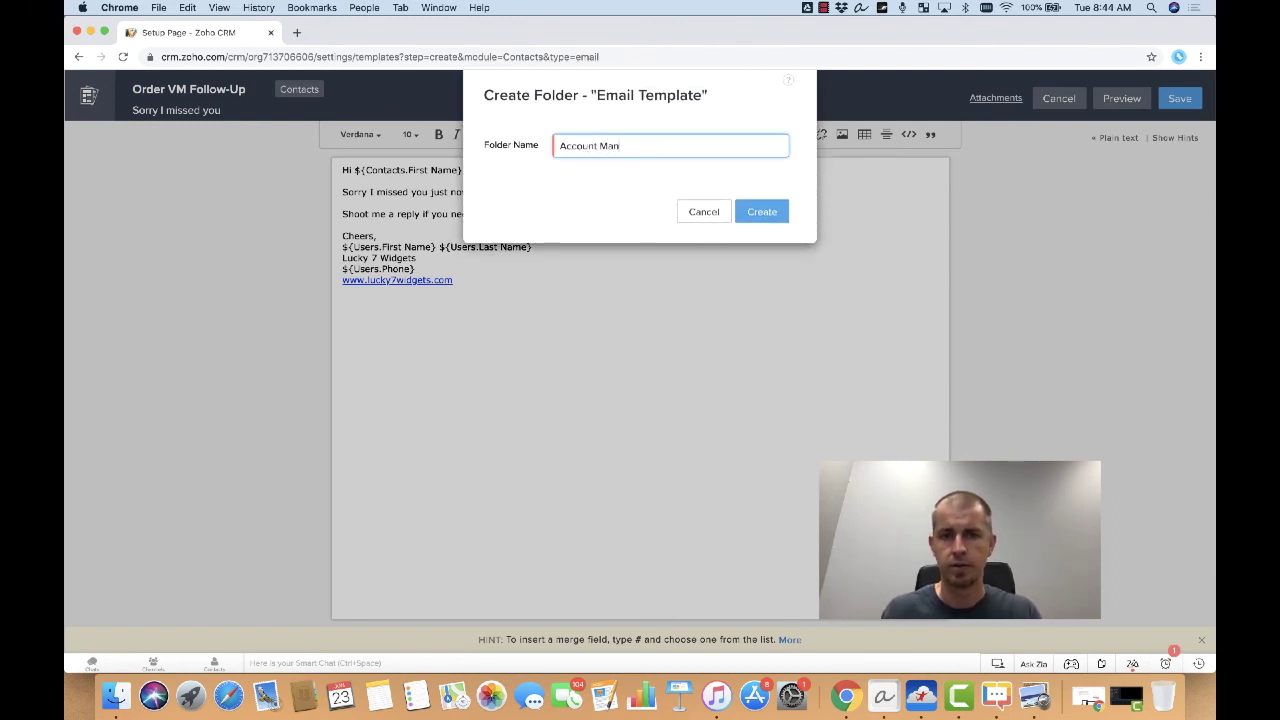
{"action": "type", "text": "agement Templates"}
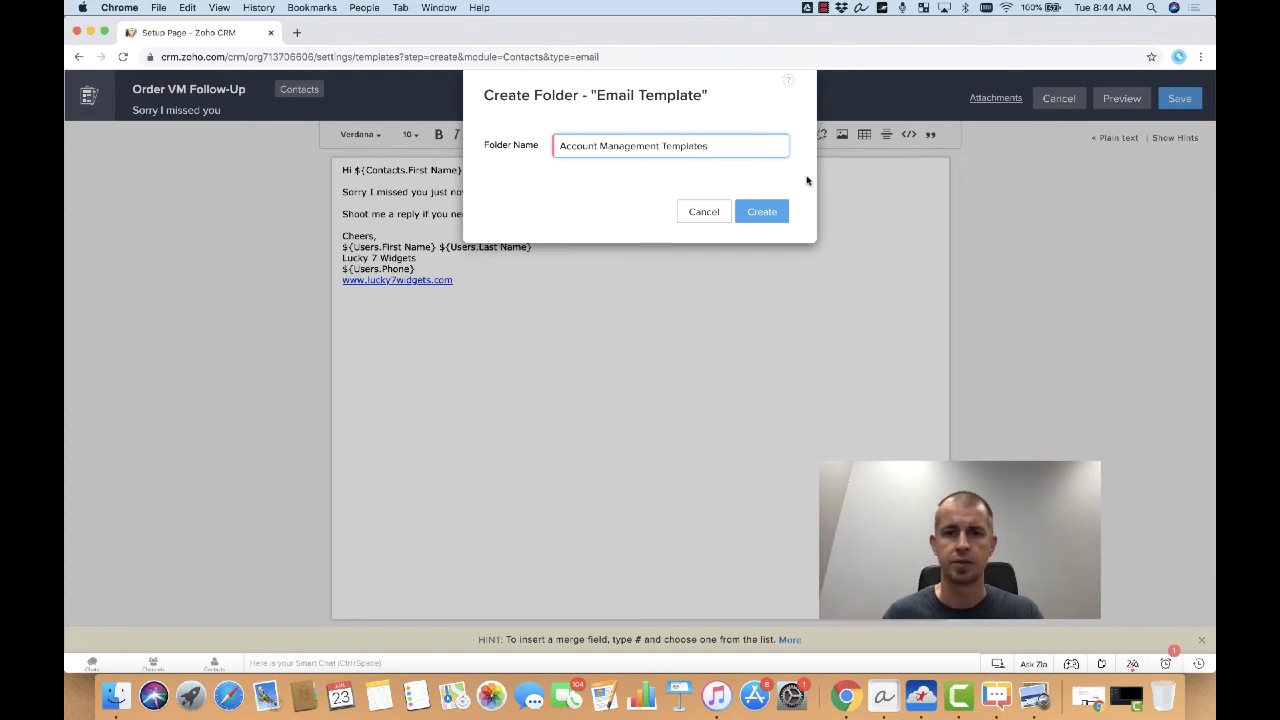
{"action": "left_click", "coordinate": [765, 212]}
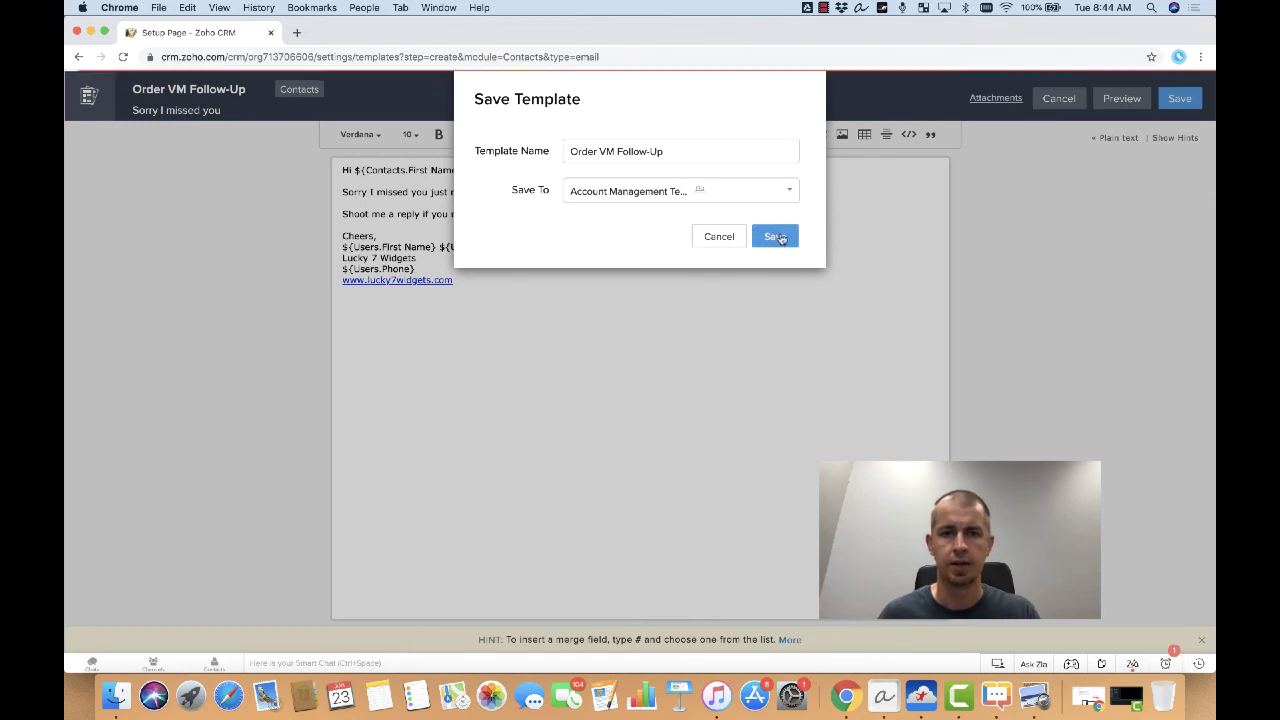
{"action": "left_click", "coordinate": [777, 236]}
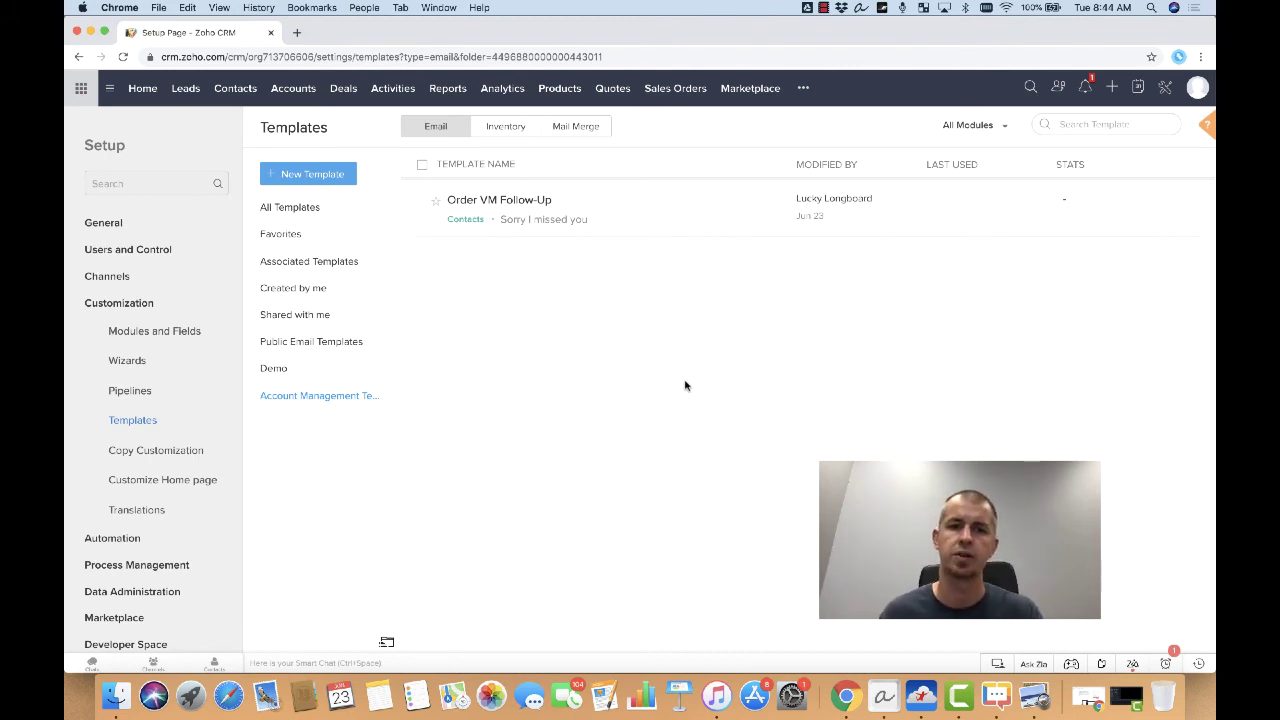
Open the first King (Sample) contact in the Contacts module and start composing an email to them.
{"action": "left_click", "coordinate": [235, 90]}
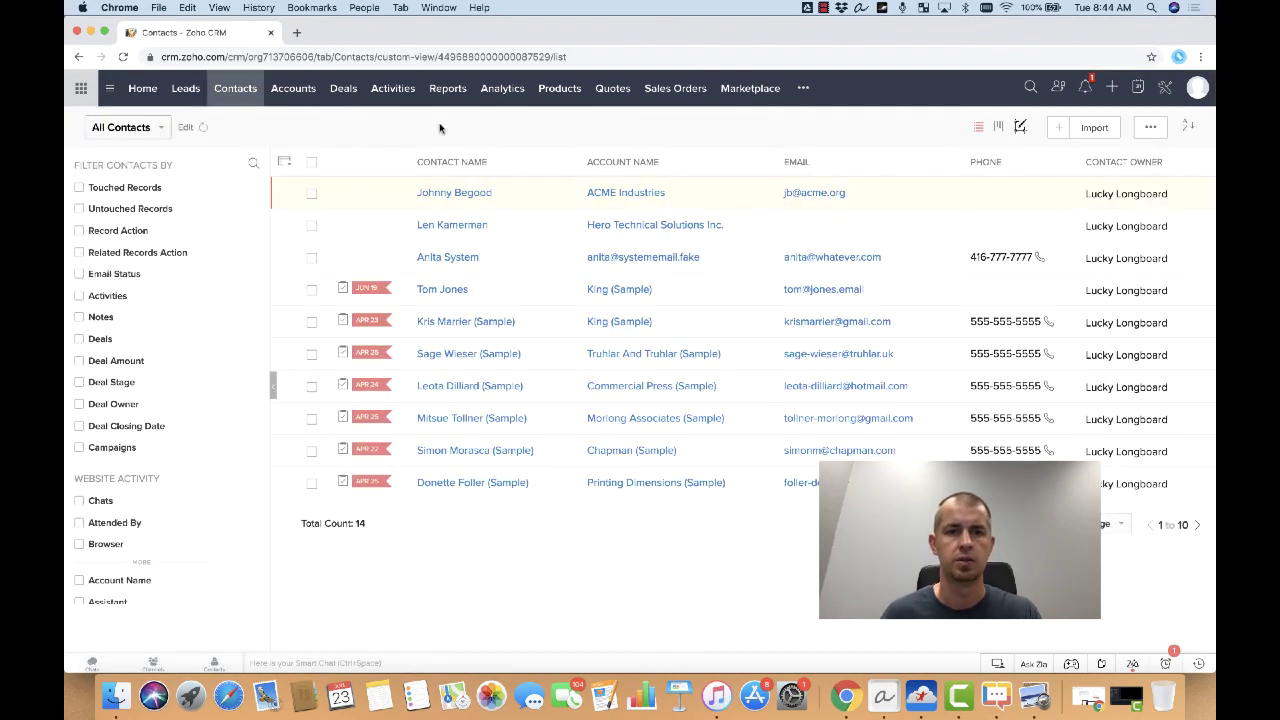
{"action": "left_click", "coordinate": [448, 291]}
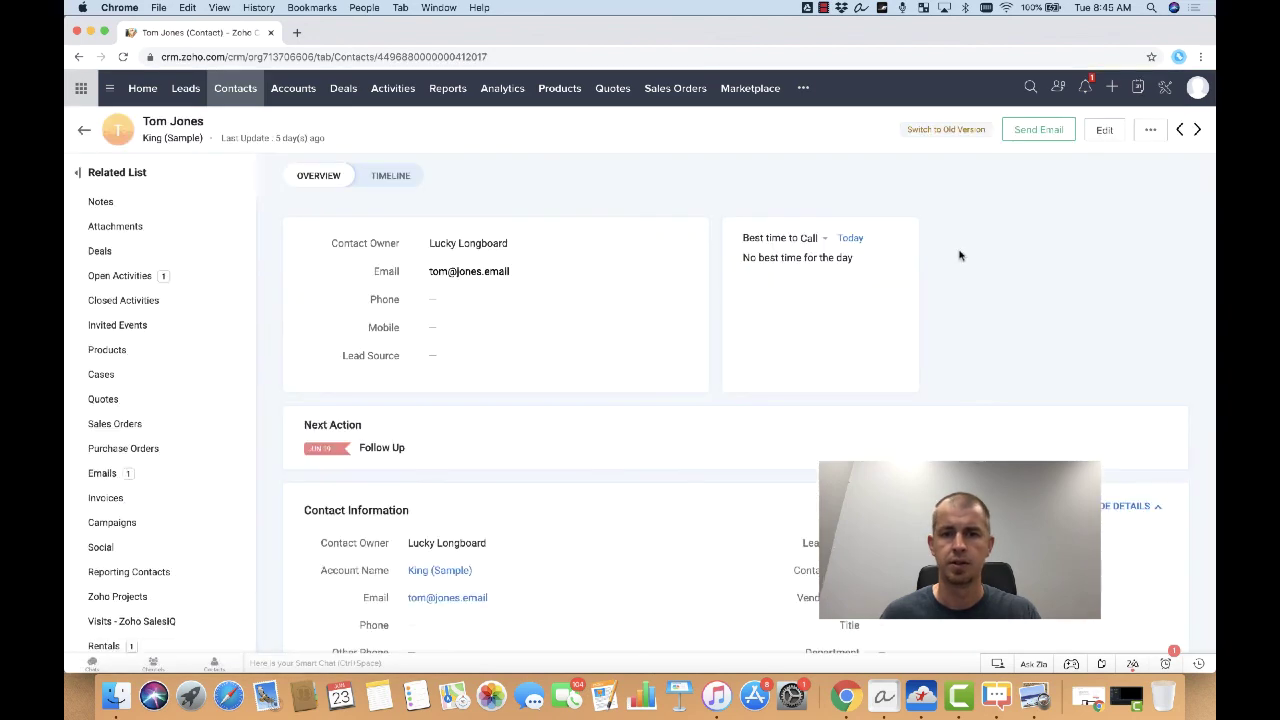
{"action": "left_click", "coordinate": [1026, 133]}
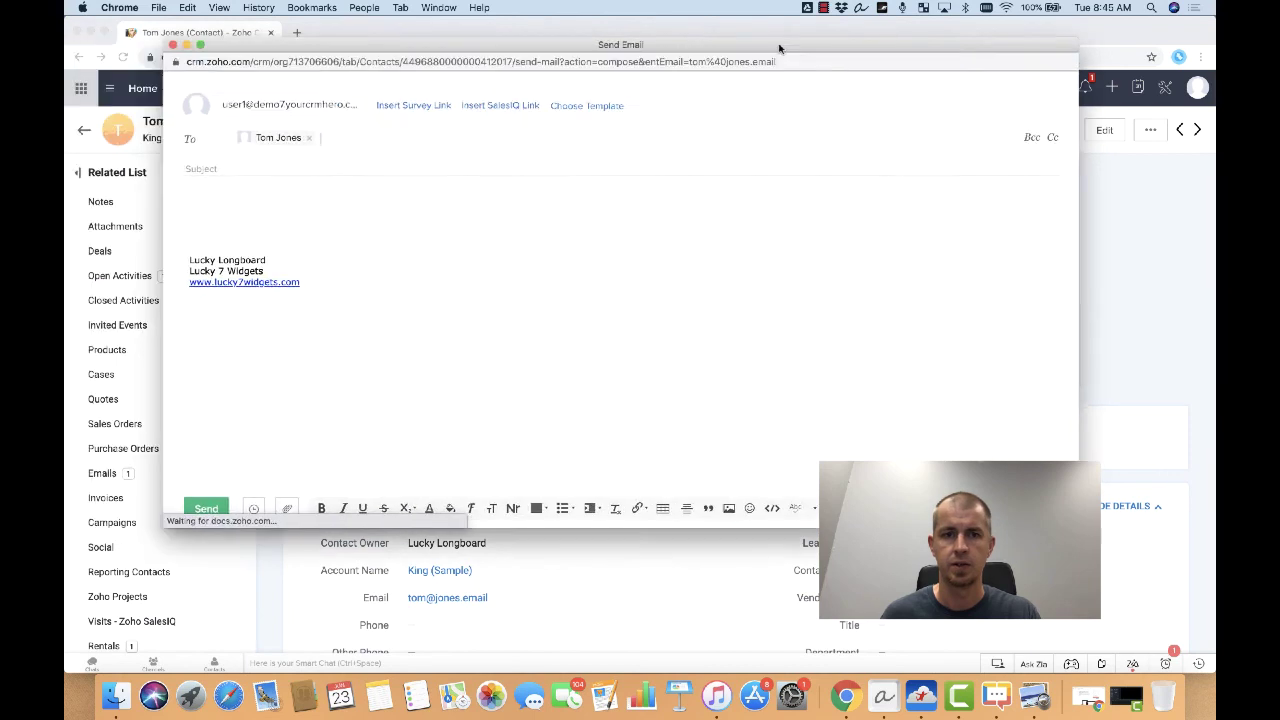
{"action": "left_click_drag", "start_coordinate": [779, 48], "coordinate": [835, 59]}
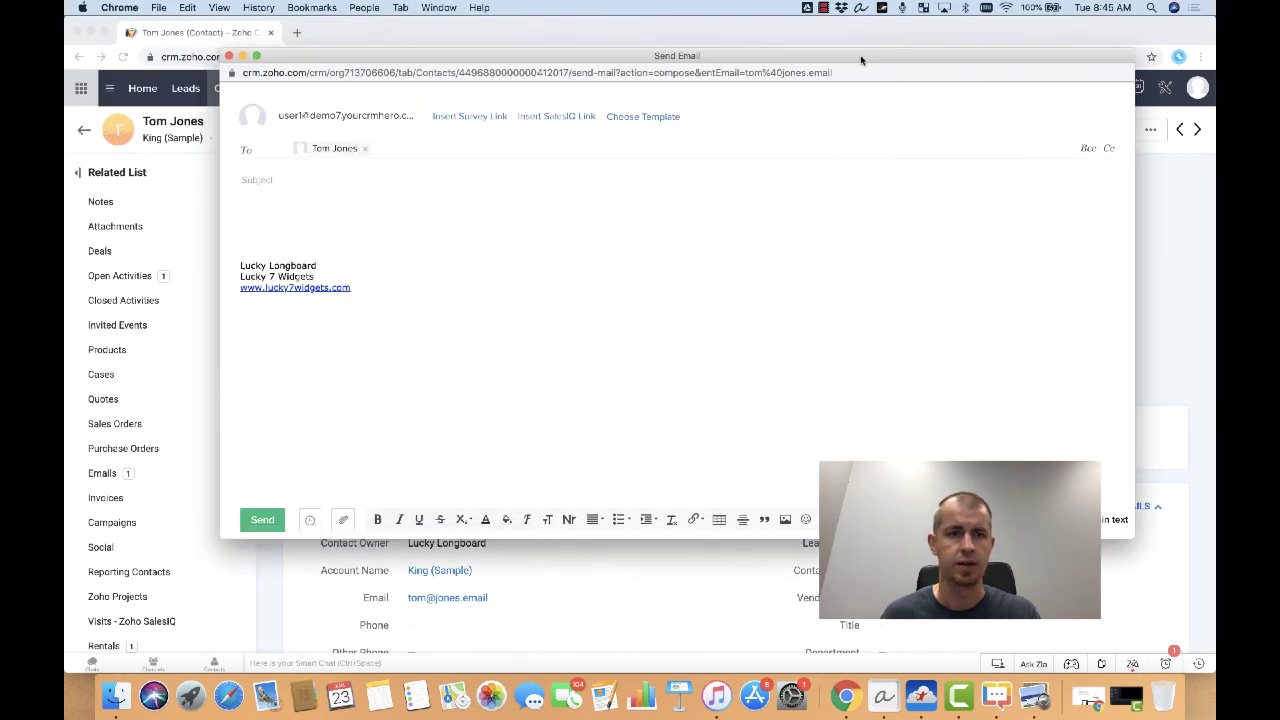
{"action": "left_click", "coordinate": [303, 208]}
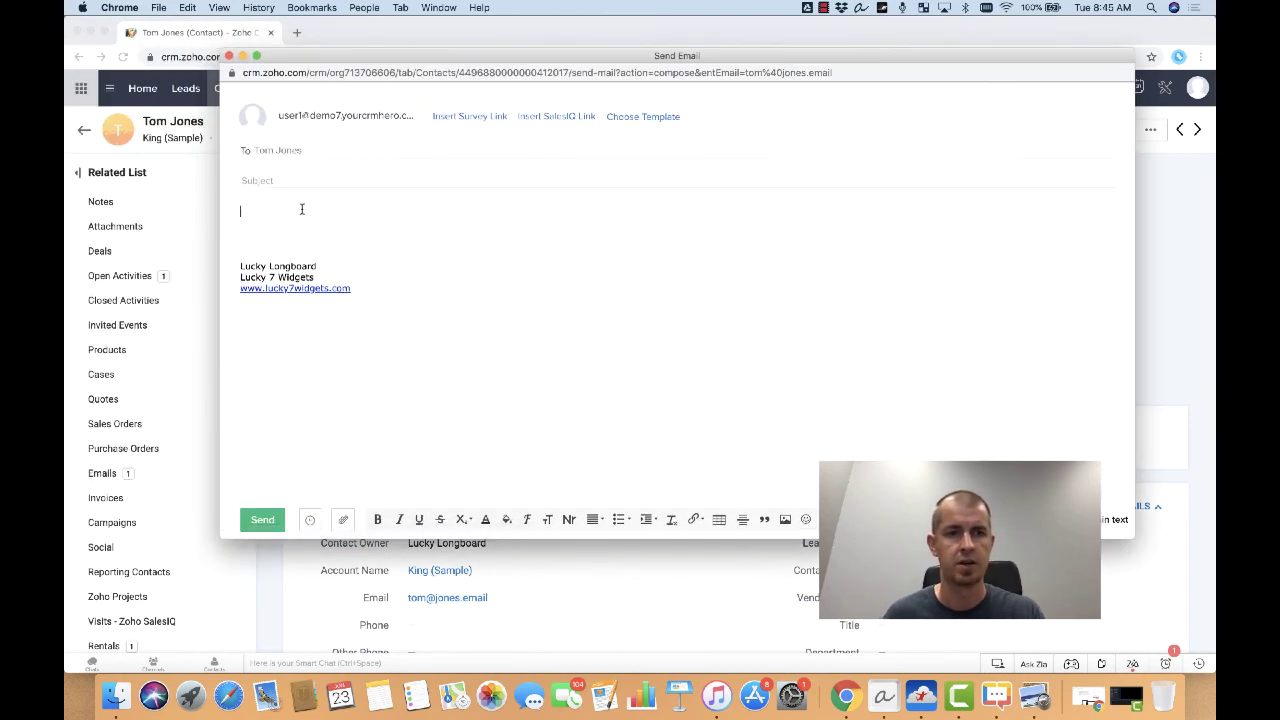
Apply the Order VM Follow-Up template from the Account Management Templates folder to the email.
{"action": "left_click", "coordinate": [653, 119]}
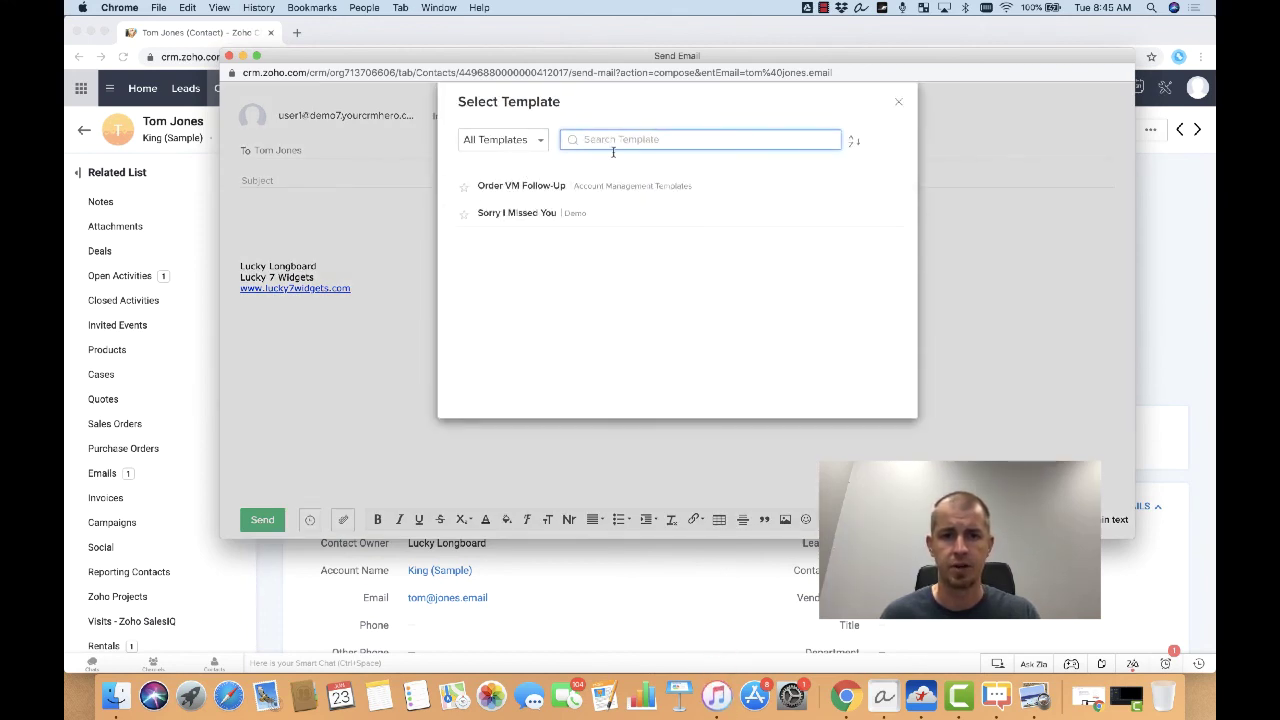
{"action": "left_click", "coordinate": [523, 142]}
{"action": "scroll", "coordinate": [527, 217], "scroll_direction": "down", "scroll_amount": 1}
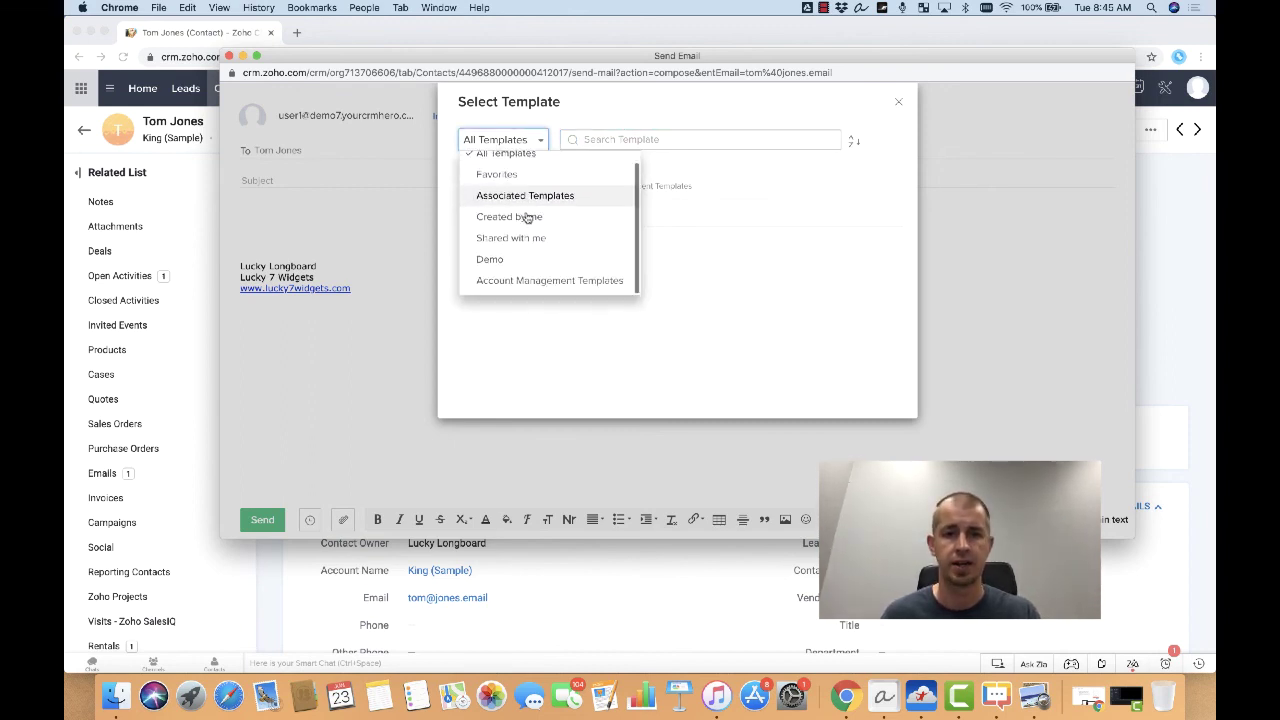
{"action": "left_click", "coordinate": [540, 284]}
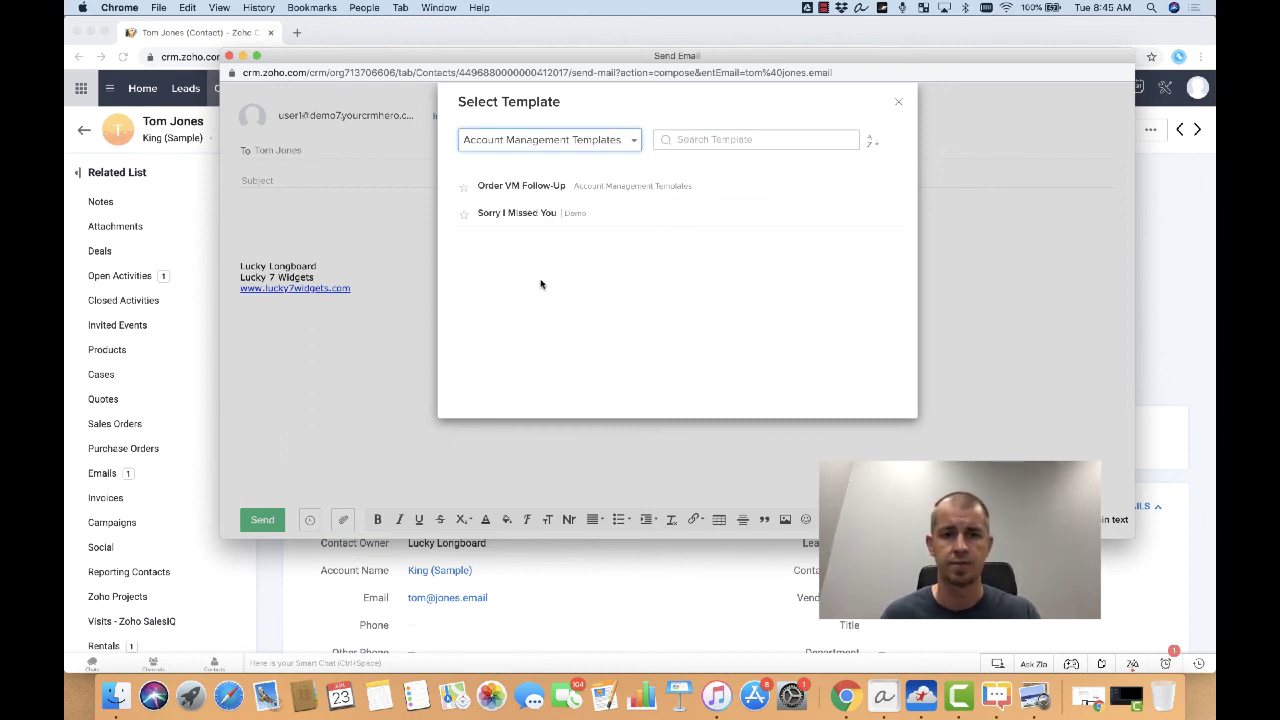
{"action": "left_click", "coordinate": [534, 191]}
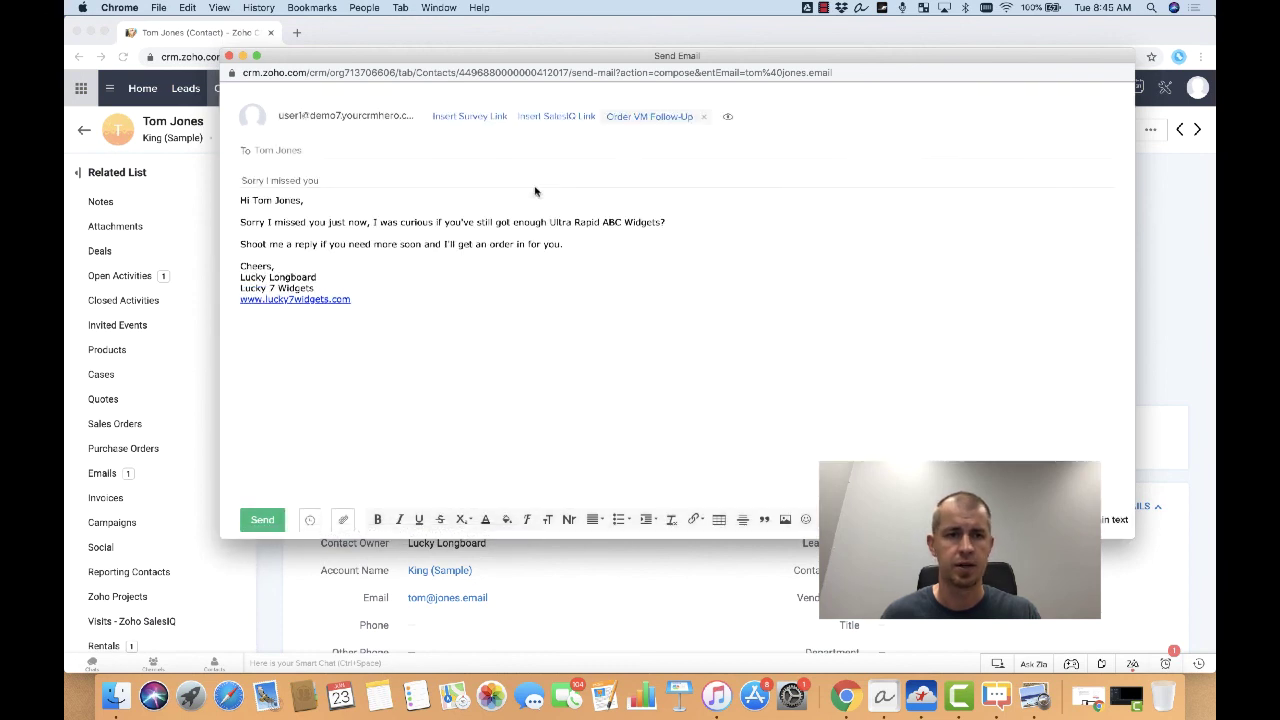
{"action": "left_click", "coordinate": [331, 233]}
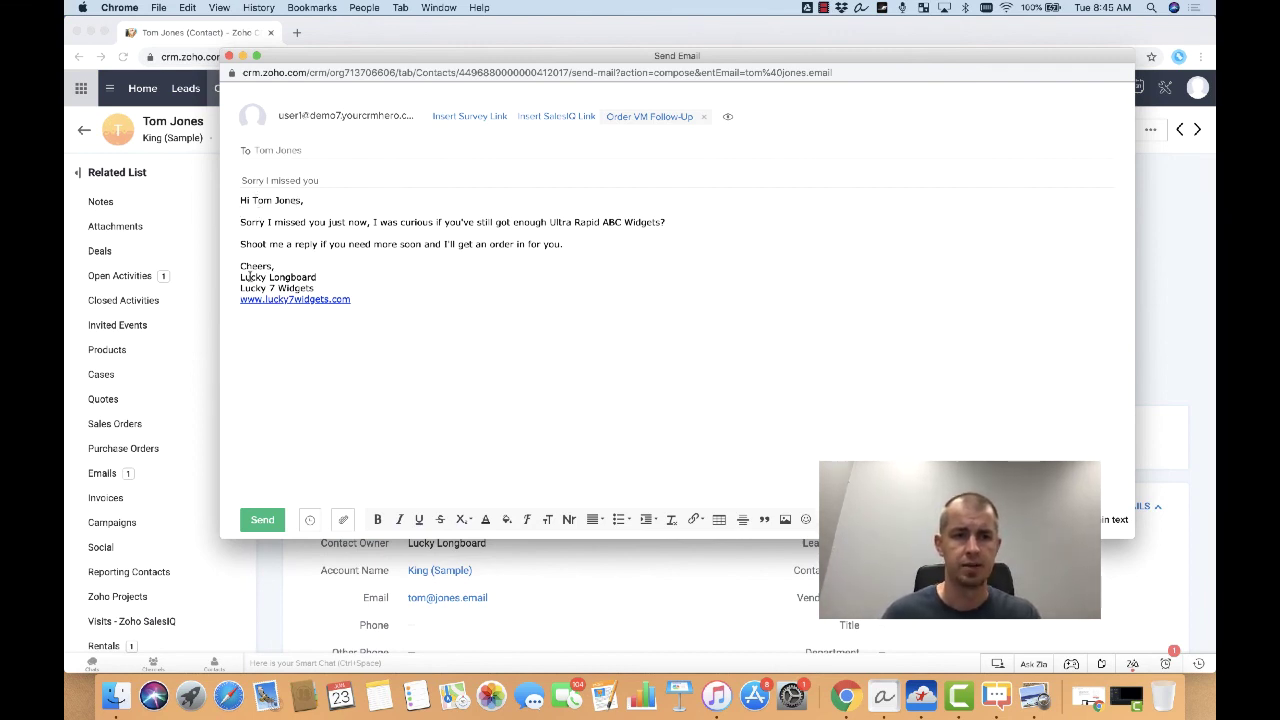
{"action": "left_click", "coordinate": [341, 280]}
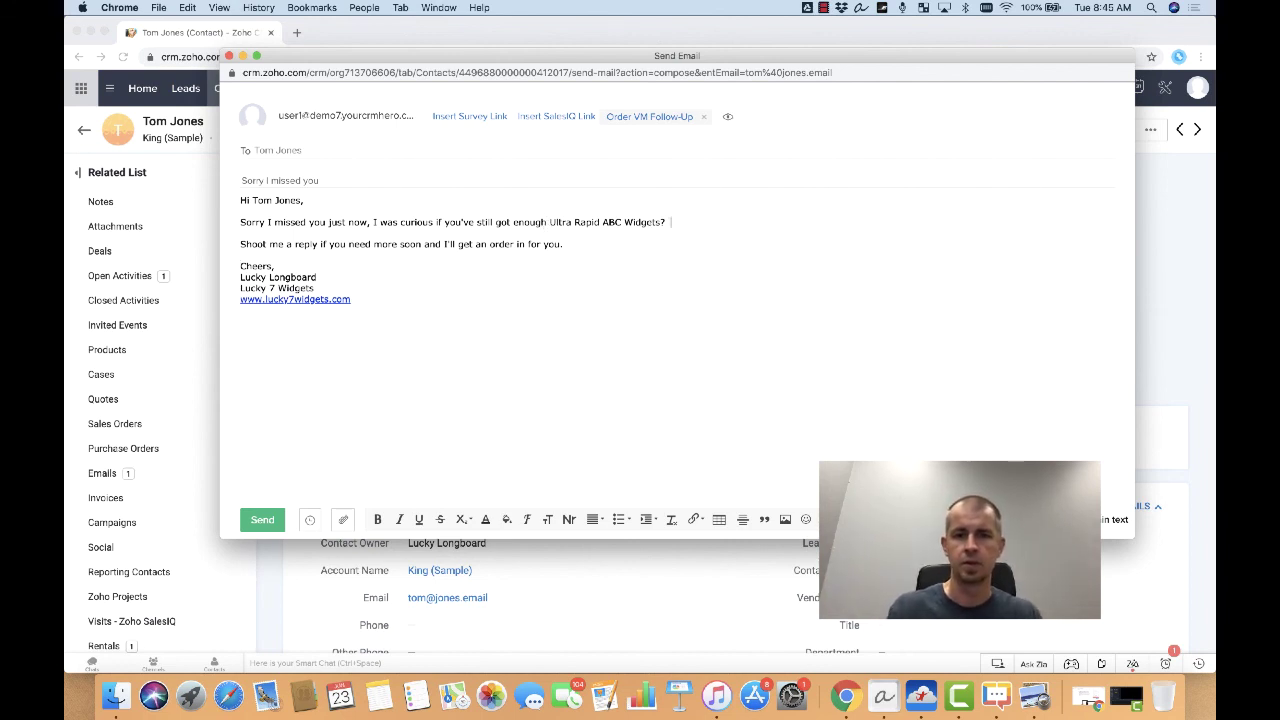
{"action": "type", "text": "Also"}
{"action": "key", "text": "BackSpace"}
{"action": "key", "text": "BackSpace"}
{"action": "key", "text": "BackSpace"}
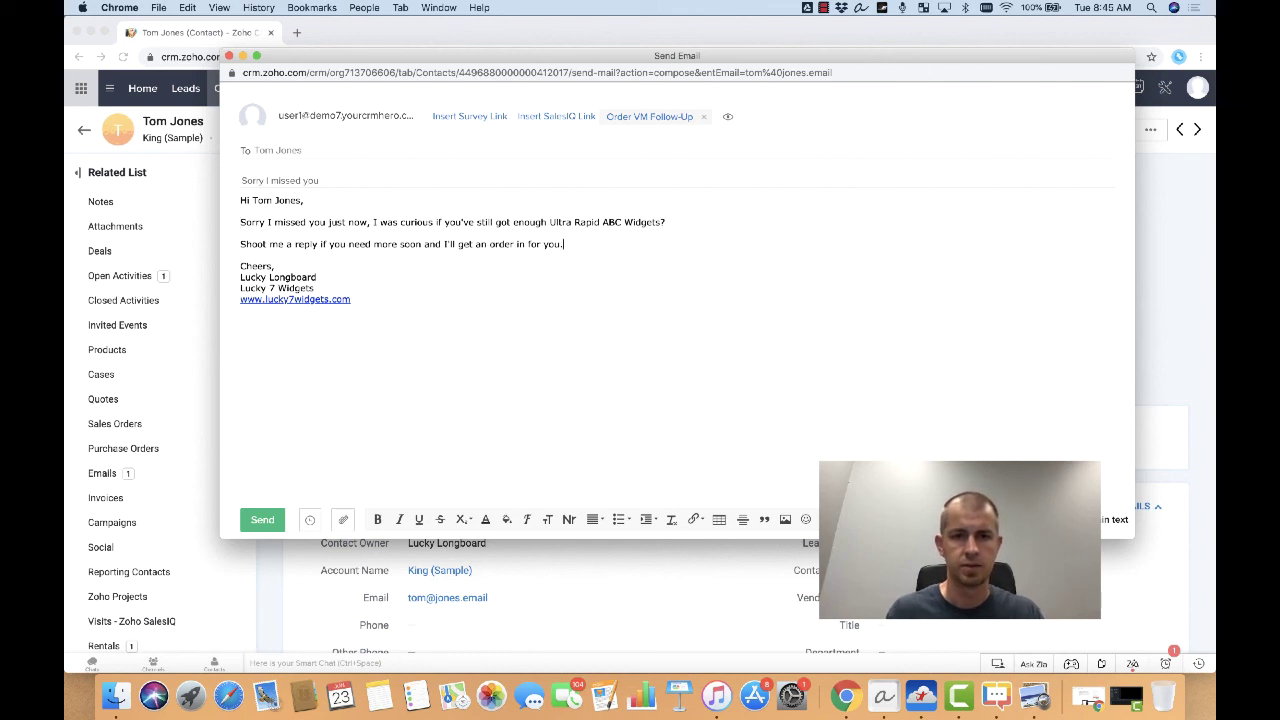
Add "BTW - how was your trip to Niagara Falls?" to the end of the email's second body paragraph and send the email.
{"action": "type", "text": "BTW - h"}
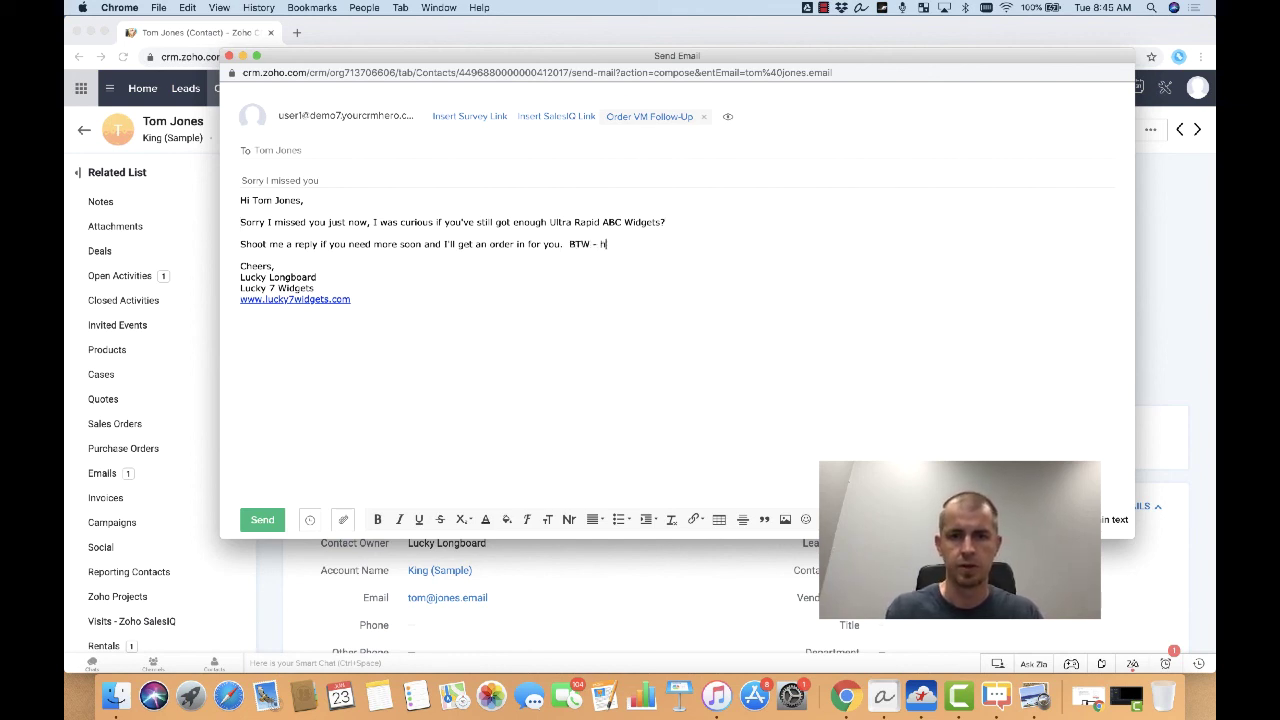
{"action": "type", "text": "ow was your "}
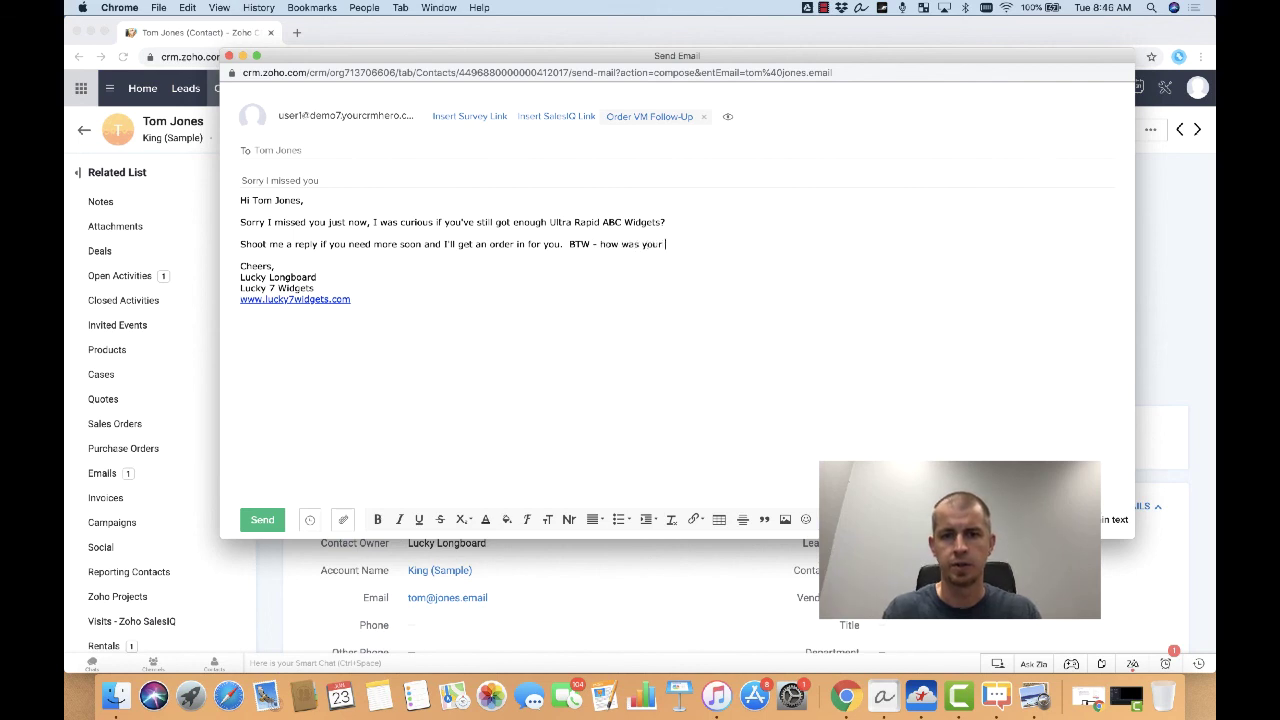
{"action": "type", "text": "trip to"}
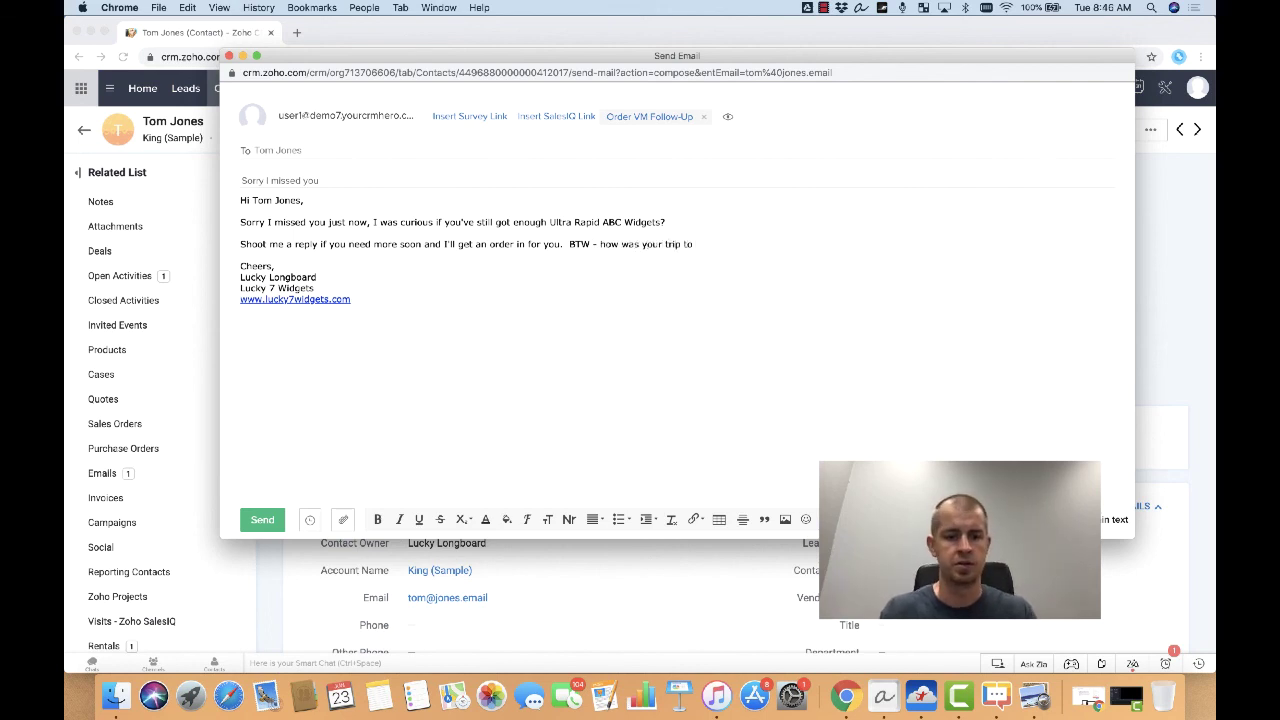
{"action": "type", "text": " Niaga"}
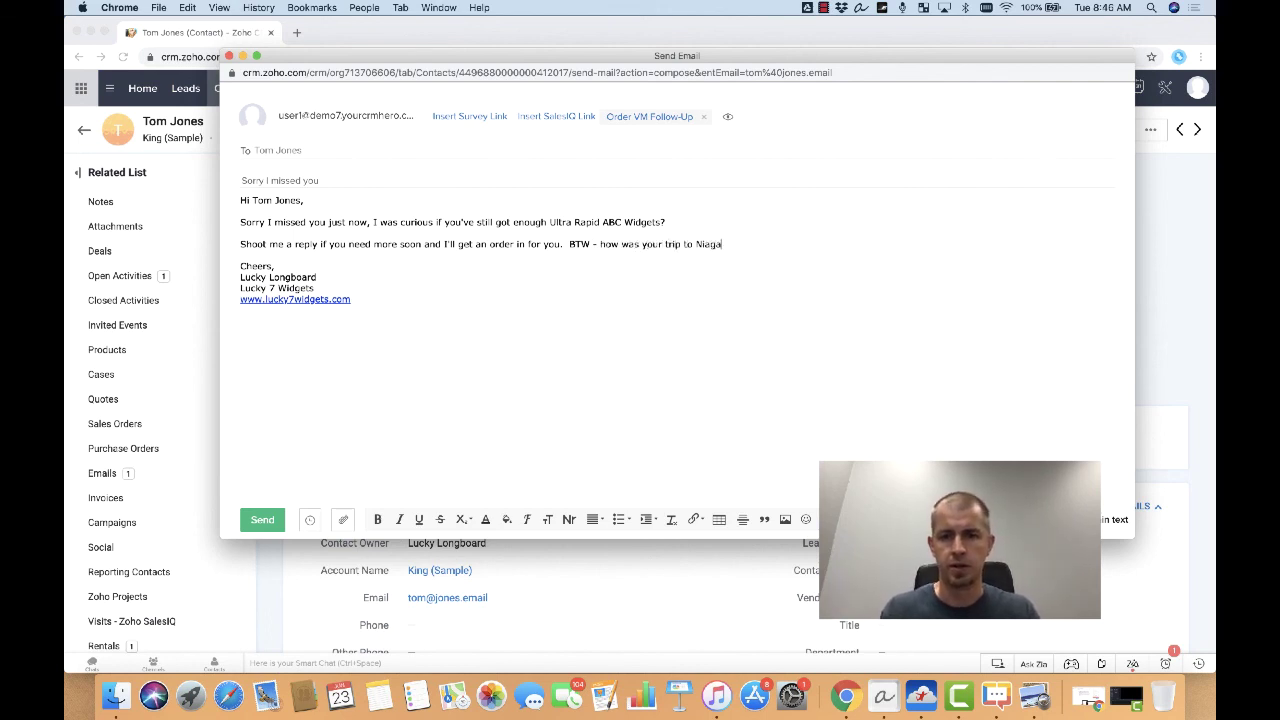
{"action": "type", "text": "ra Falls?"}
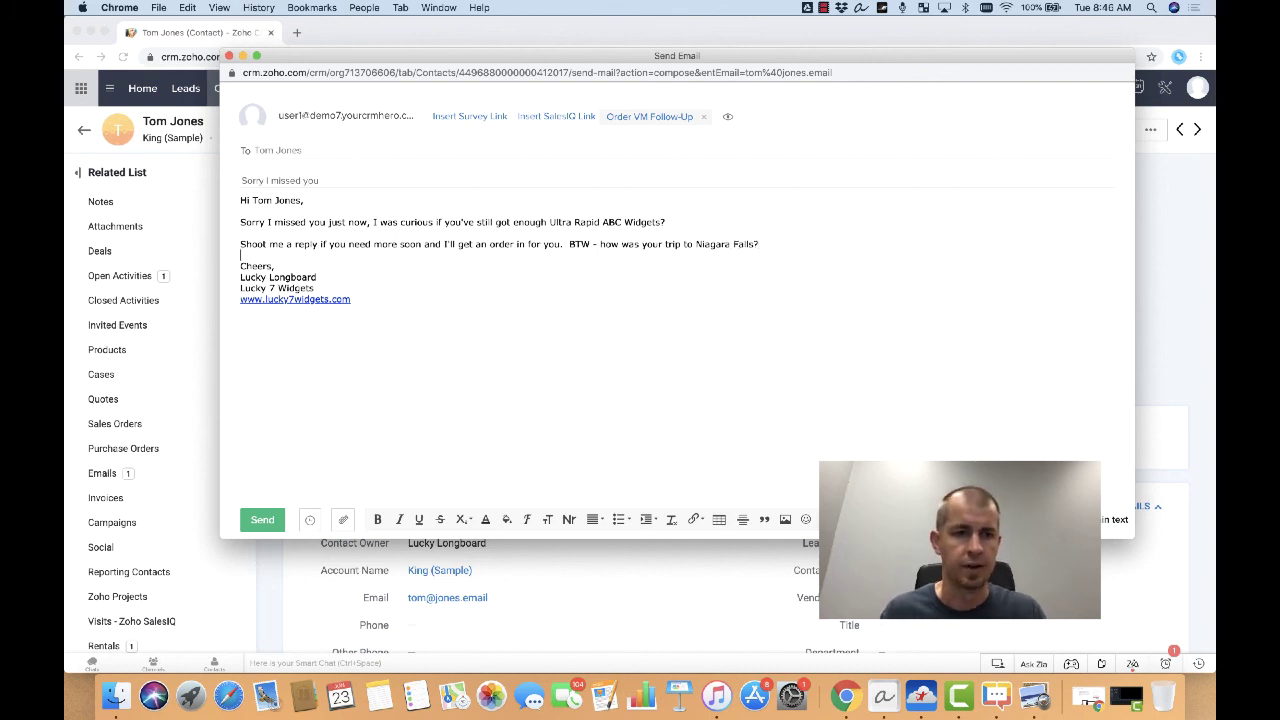
{"action": "left_click", "coordinate": [276, 521]}
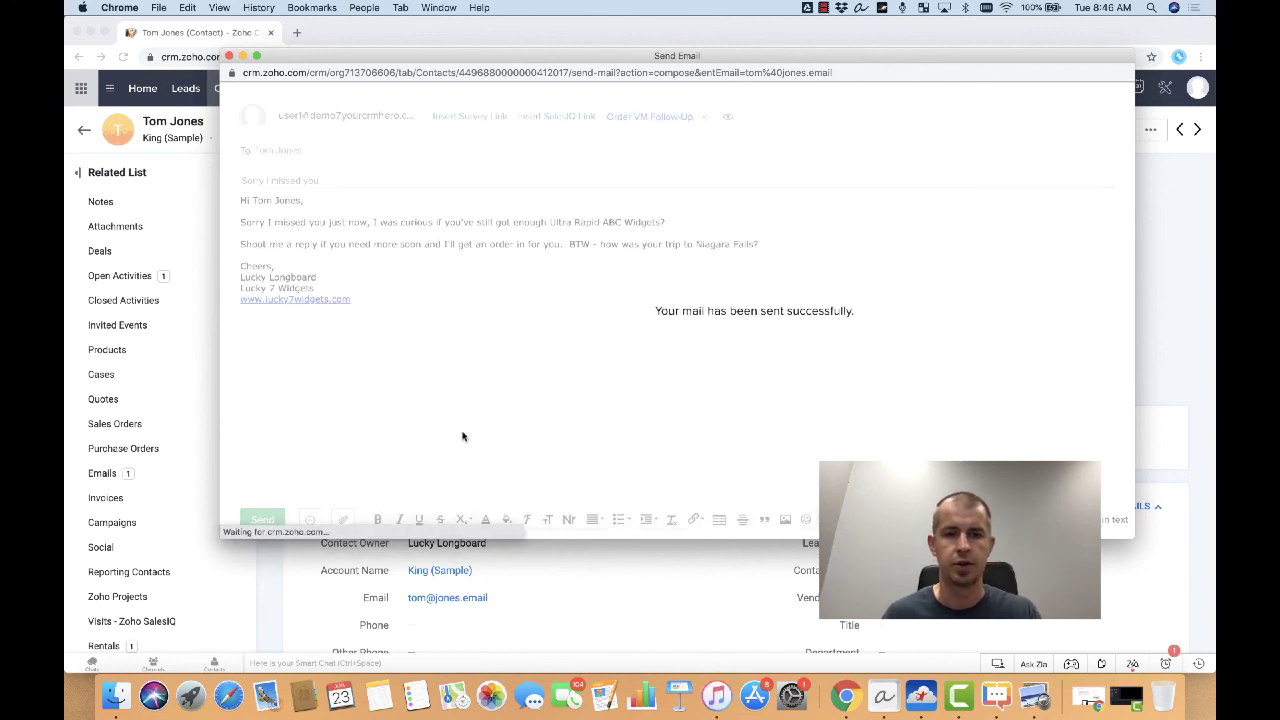